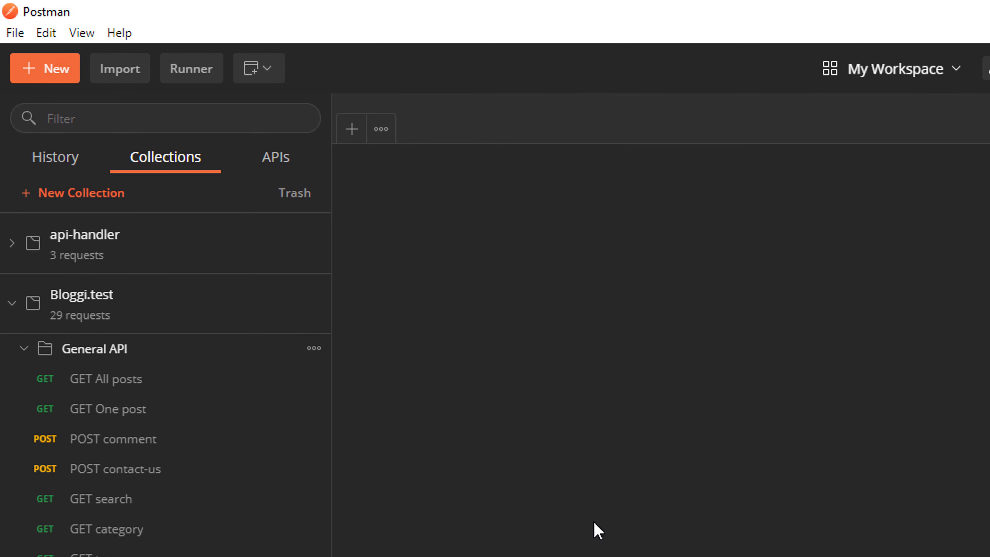
Open the Bloggi.test collection's details and expand its General API folder.
click(15, 349)
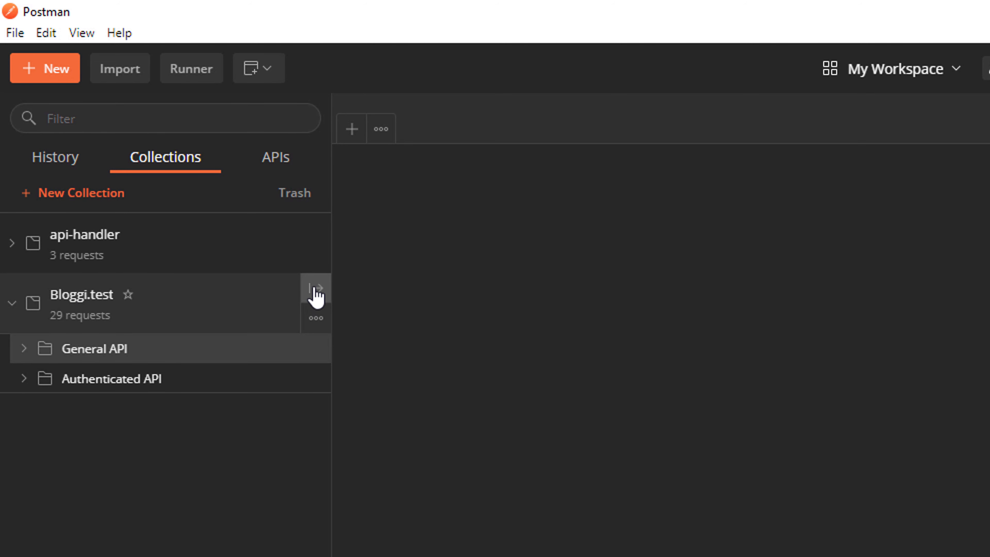
click(316, 291)
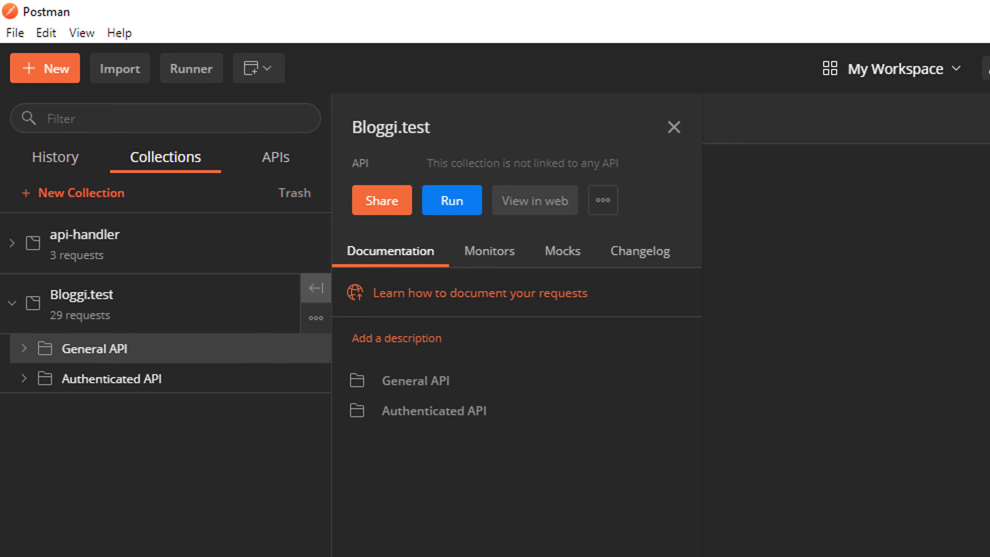
click(121, 351)
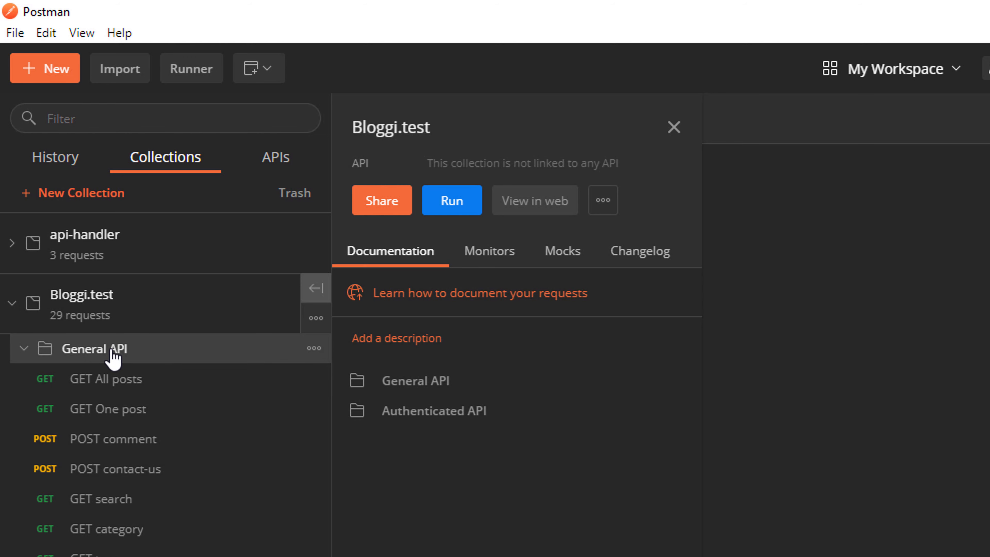
Open the GET All posts request and examine its base URL and headers.
click(106, 380)
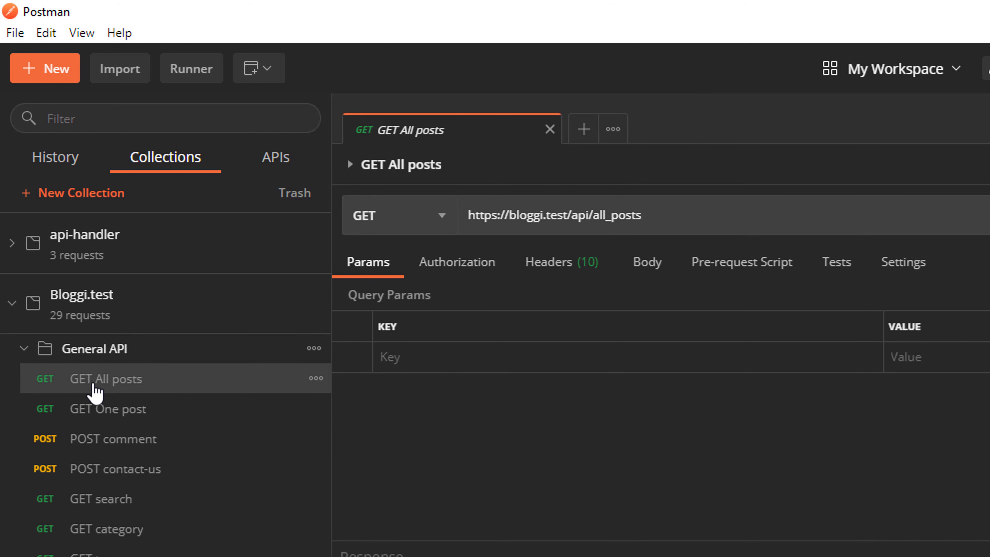
double_click(558, 215)
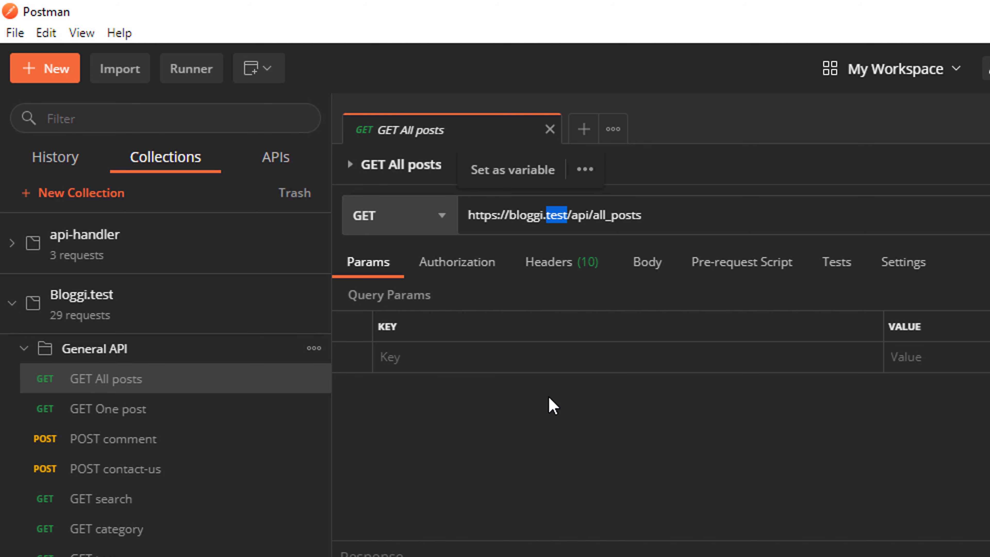
click(558, 216)
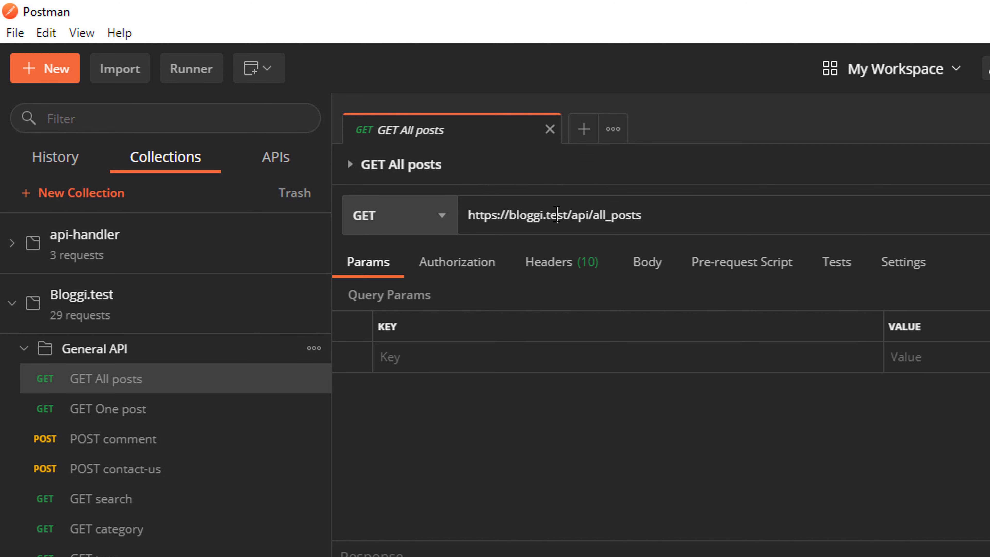
drag(568, 216, 461, 219)
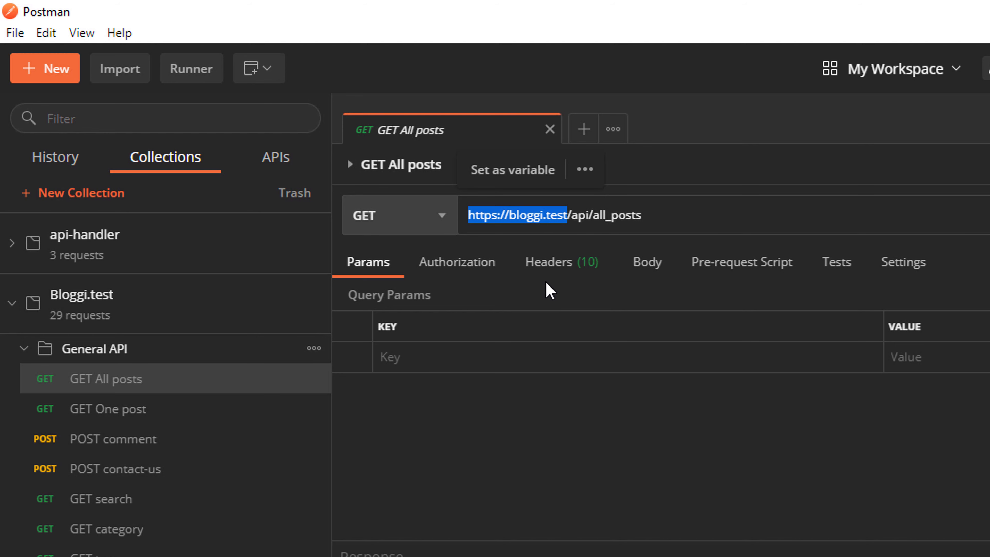
click(548, 269)
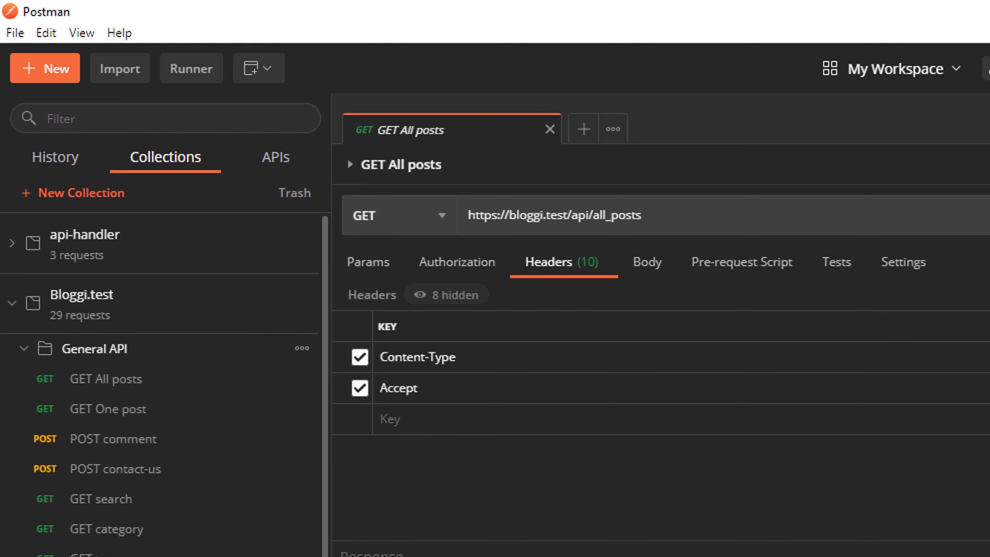
Open the GET details request in the Users folder of Authenticated API and display its headers.
scroll(102, 449, down, 5)
click(90, 409)
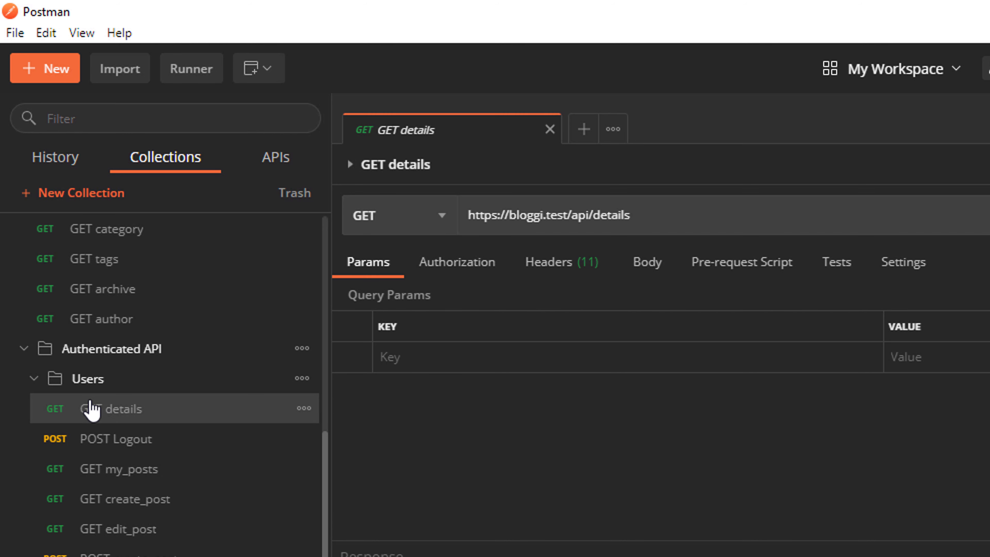
click(548, 261)
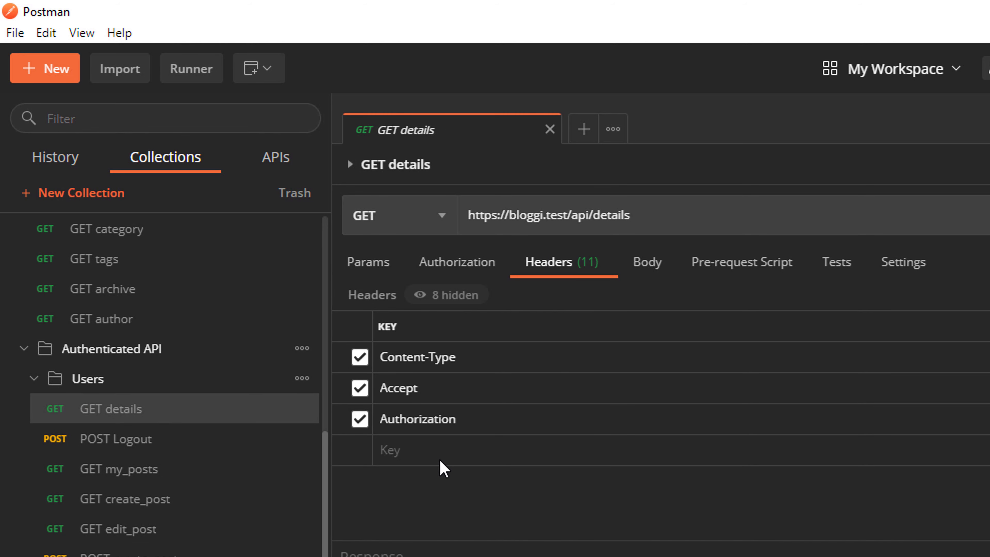
Replace the bearer token in the GET details request's Authorization header with an access-token placeholder, keeping the Bearer prefix.
double_click(403, 419)
triple_click(989, 435)
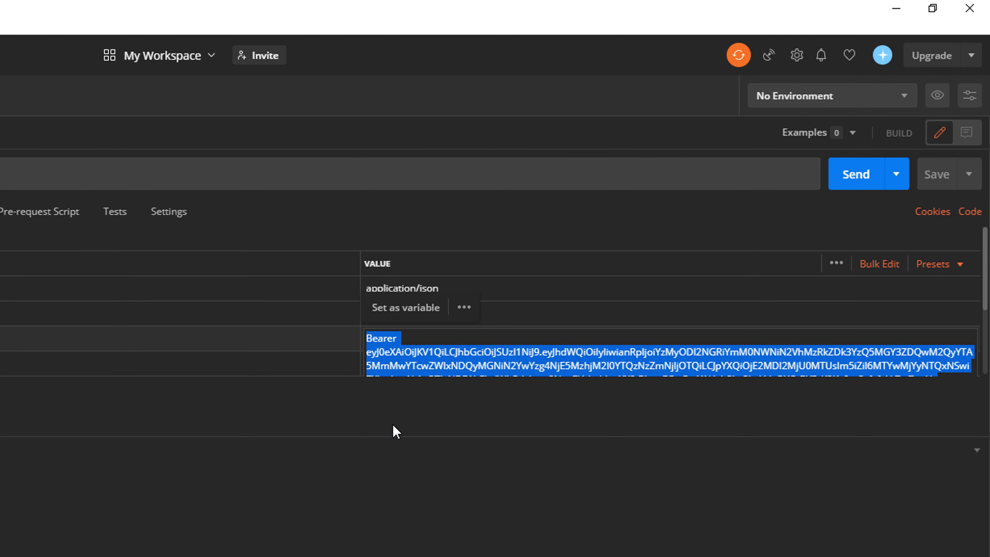
click(402, 336)
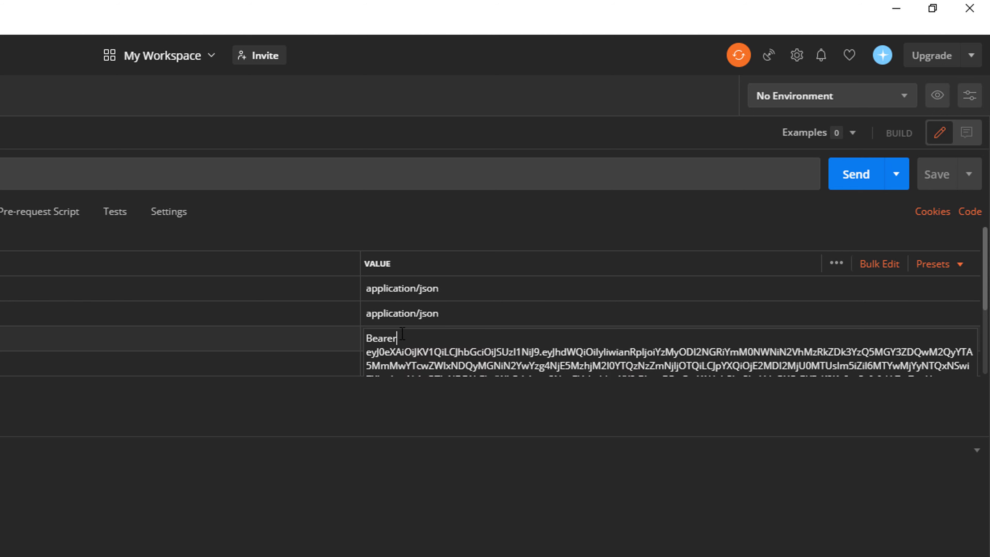
triple_click(373, 351)
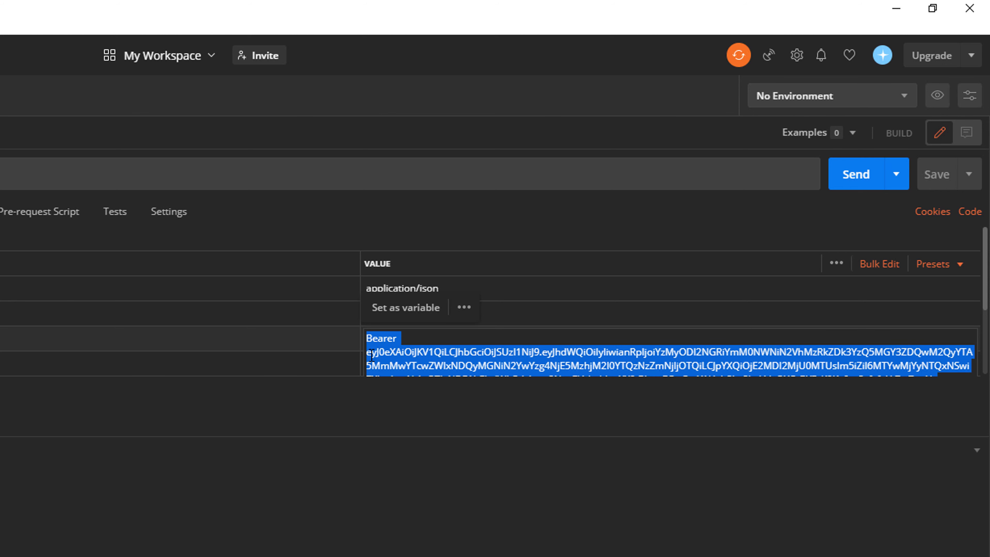
key(Right)
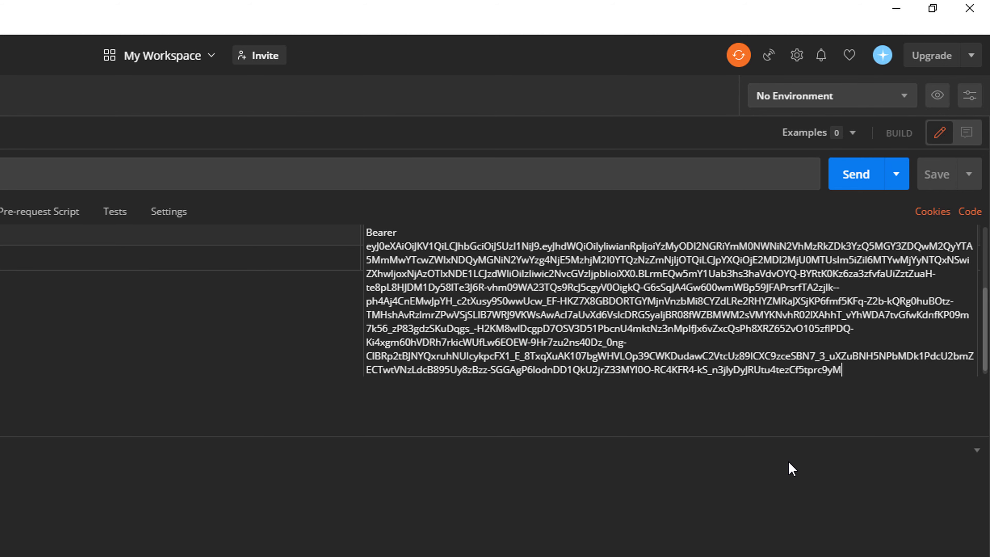
key(ctrl+shift+Left)
key(ctrl+shift+Left)
key(ctrl+shift+Left)
key(ctrl+shift+Left)
key(ctrl+shift+Left)
key(ctrl+shift+Left)
key(ctrl+shift+Left)
key(ctrl+shift+Left)
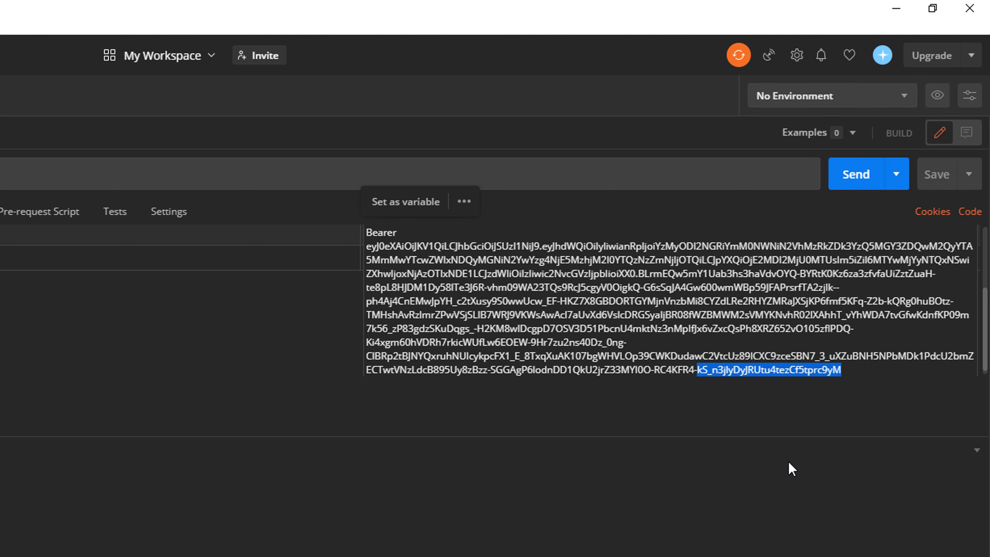
key(BackSpace)
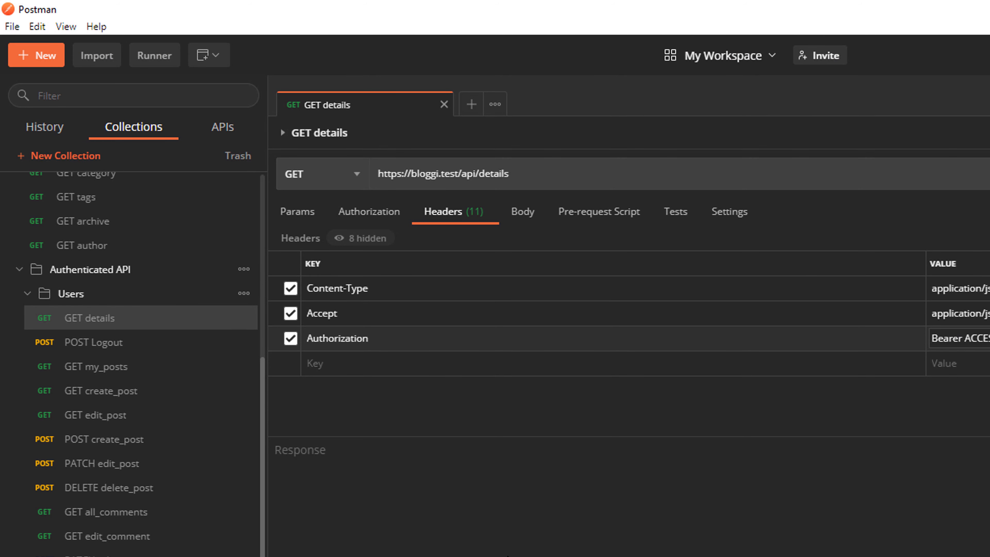
Collapse the Authenticated API and General API folders of the Bloggi.test collection.
scroll(23, 331, up, 6)
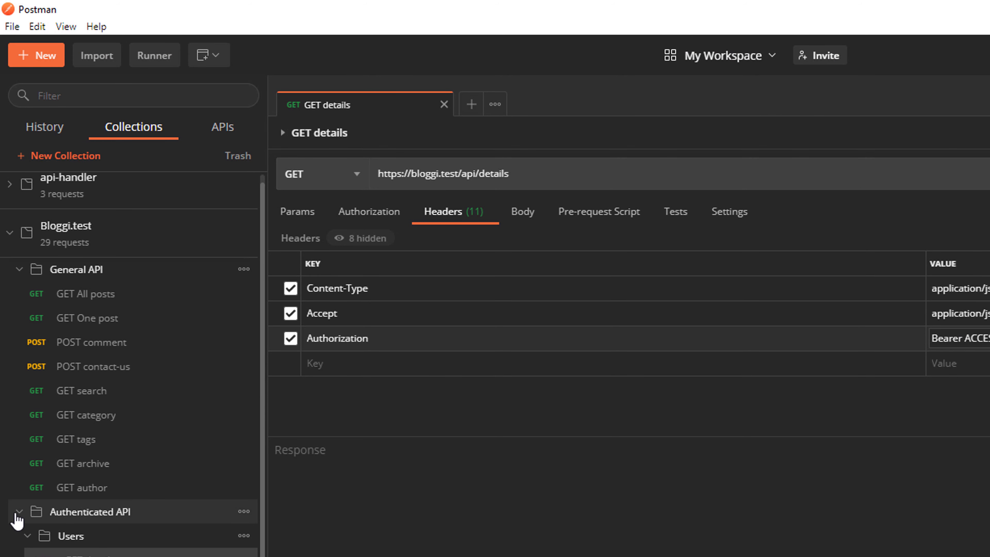
click(19, 524)
click(18, 281)
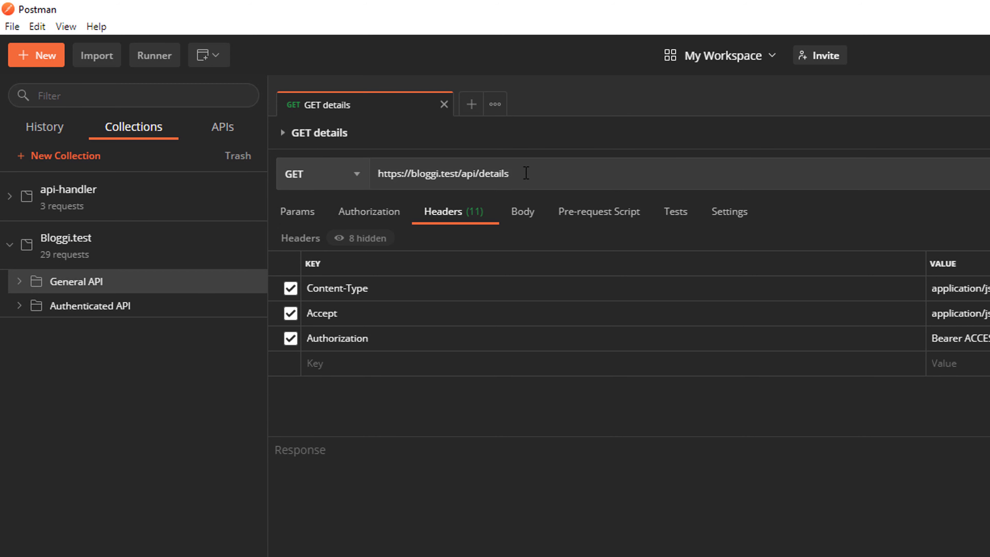
View the GET details request's description and close the request.
click(310, 136)
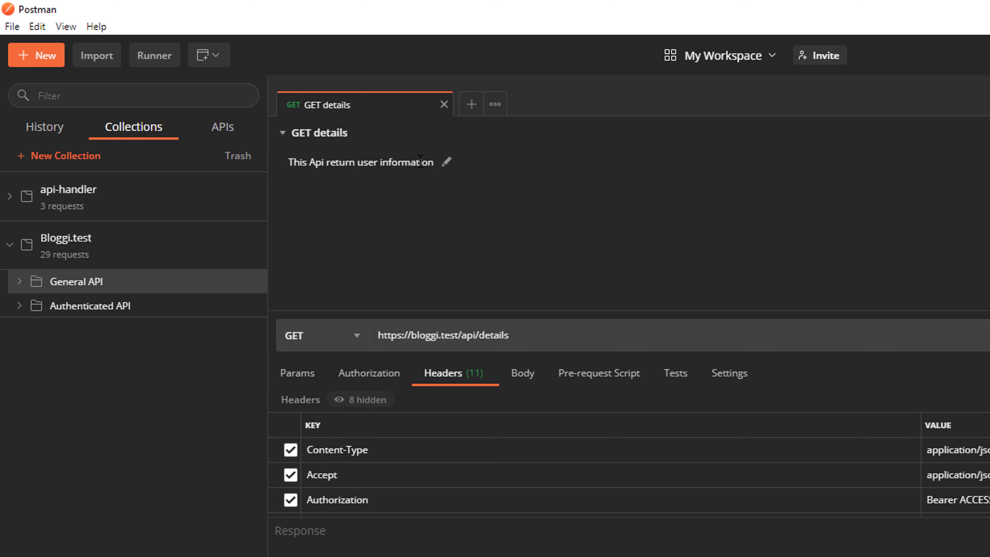
click(445, 105)
Start publishing the documentation of the Bloggi.test collection from its collection details.
click(256, 233)
click(250, 237)
click(250, 236)
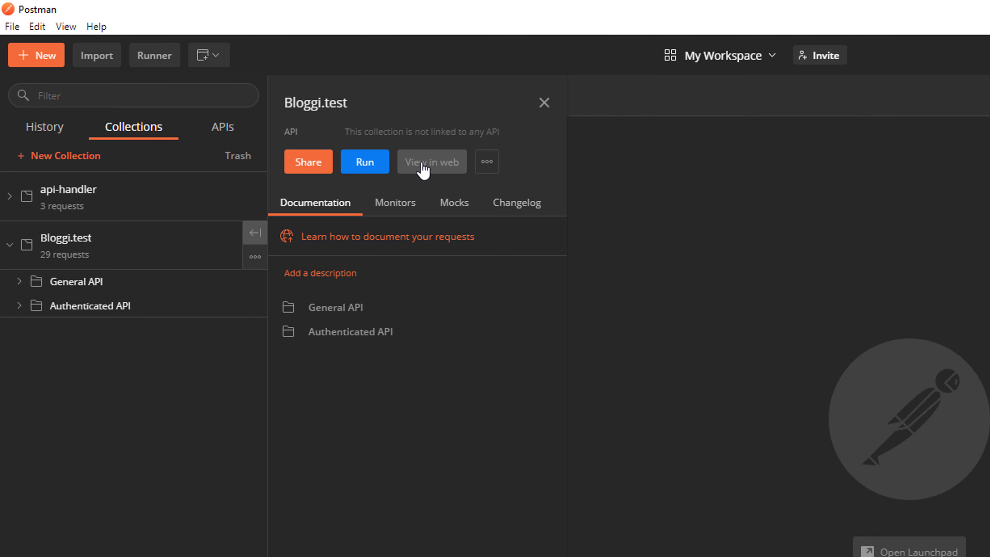
click(492, 163)
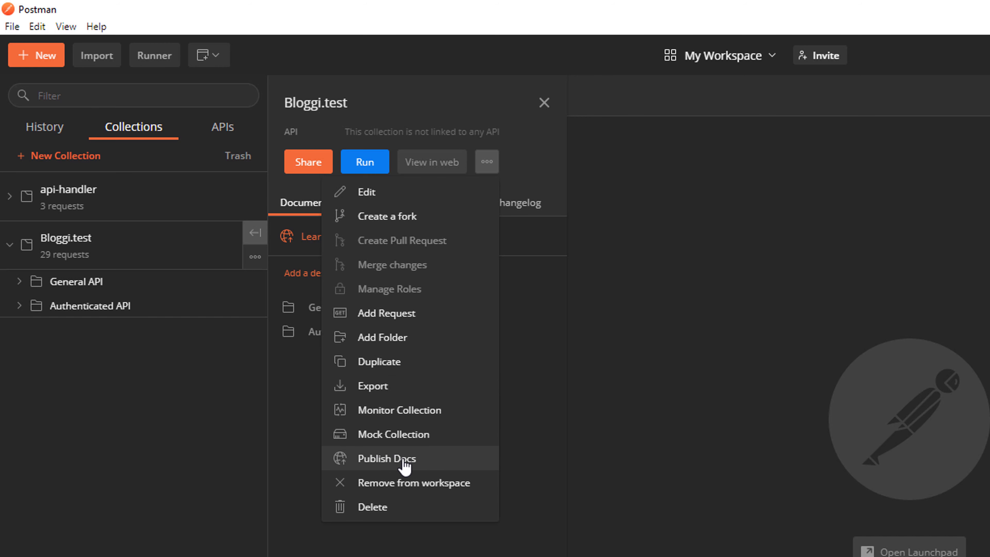
click(379, 460)
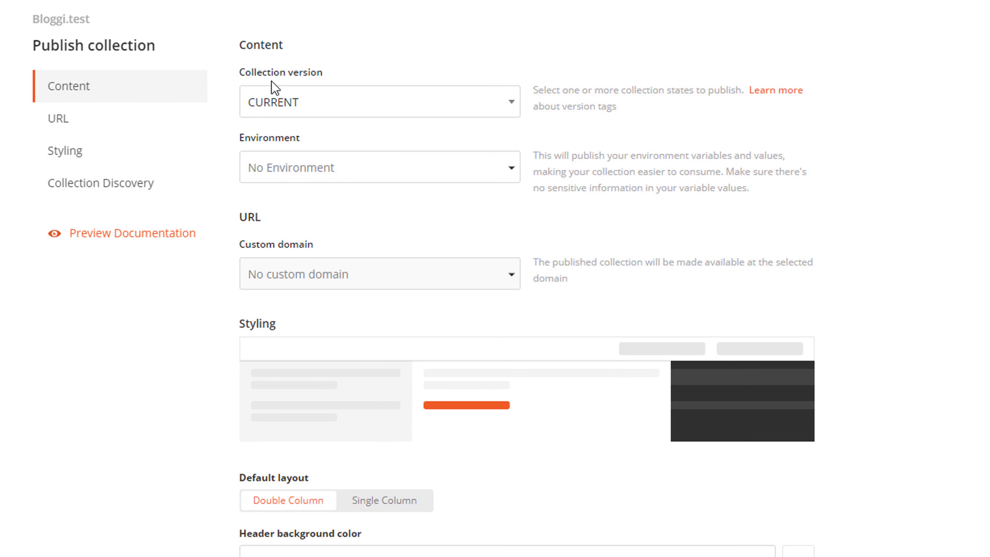
Keep CURRENT as the collection version to publish and choose No Environment.
click(335, 111)
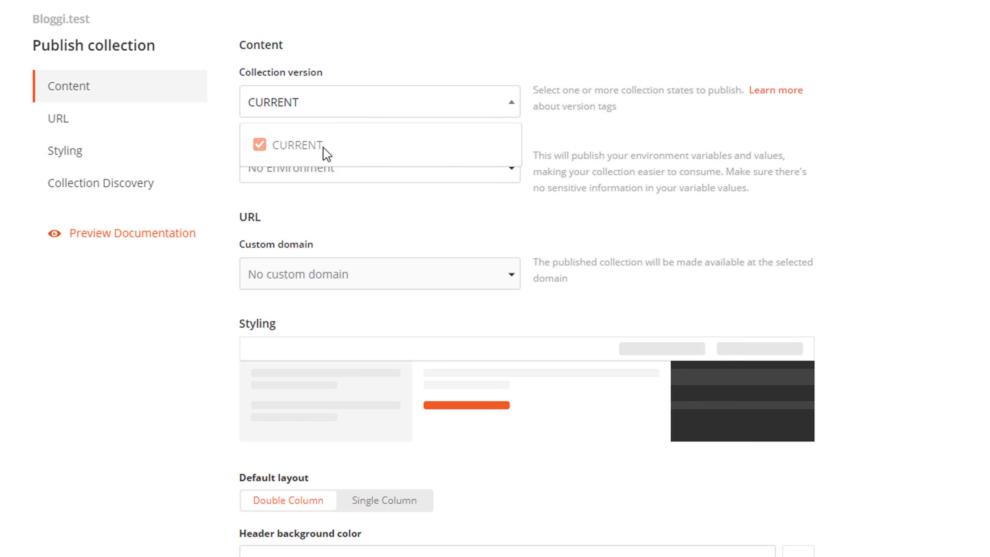
click(228, 132)
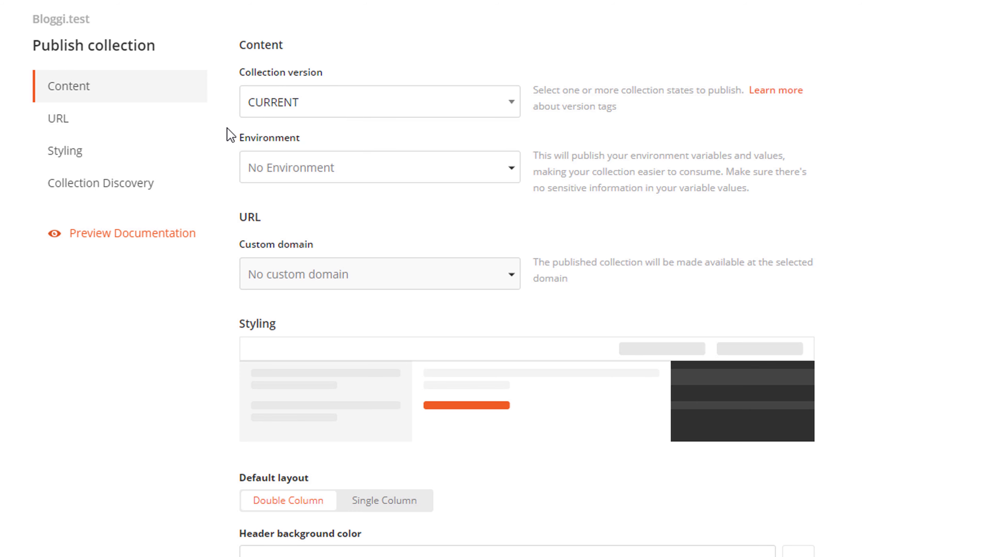
click(276, 177)
click(304, 221)
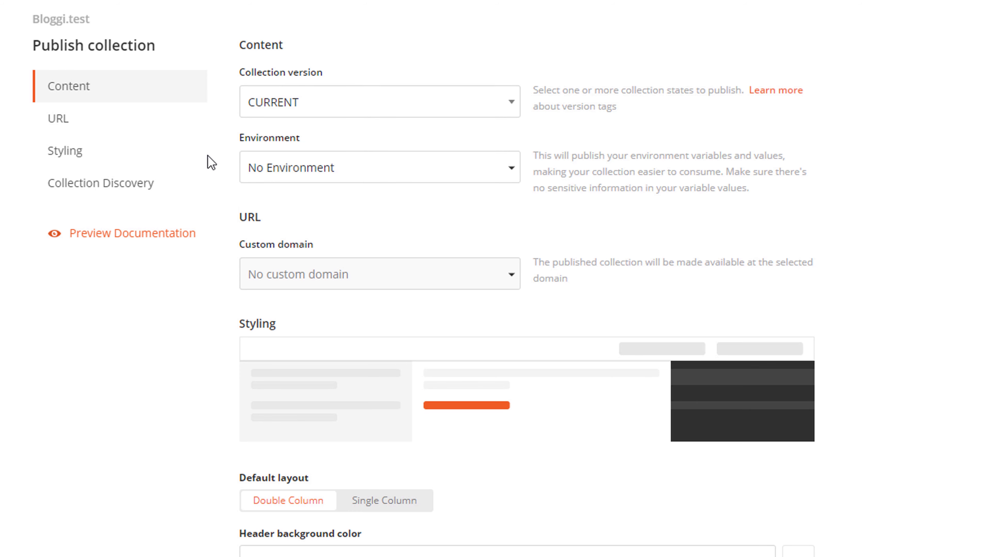
Check whether a custom domain can be set for the published collection.
mouse_move(276, 281)
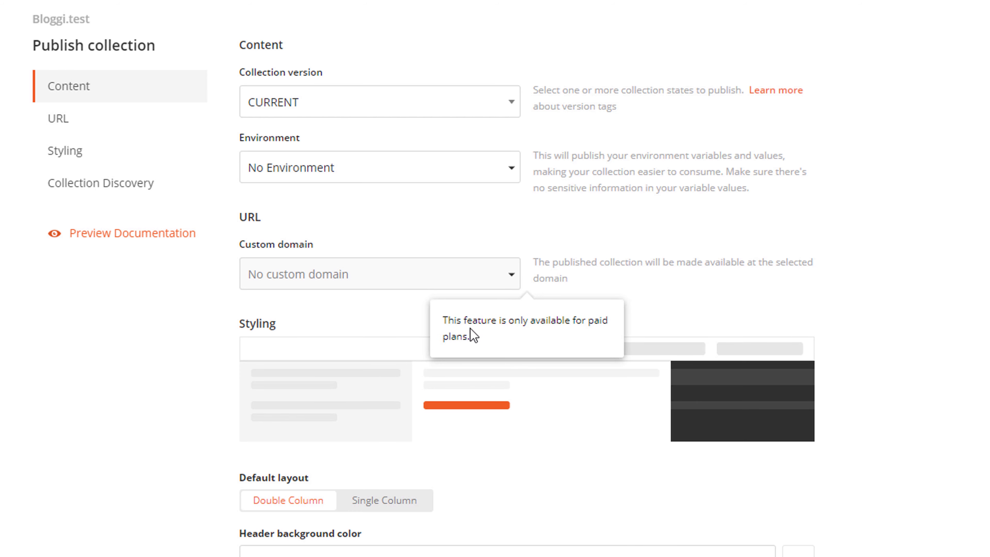
drag(588, 323, 628, 343)
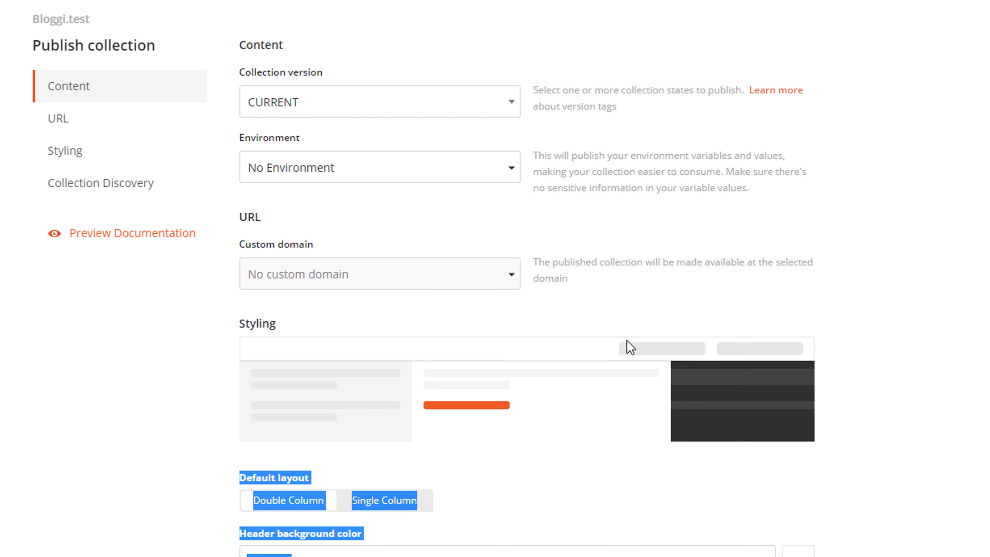
click(504, 274)
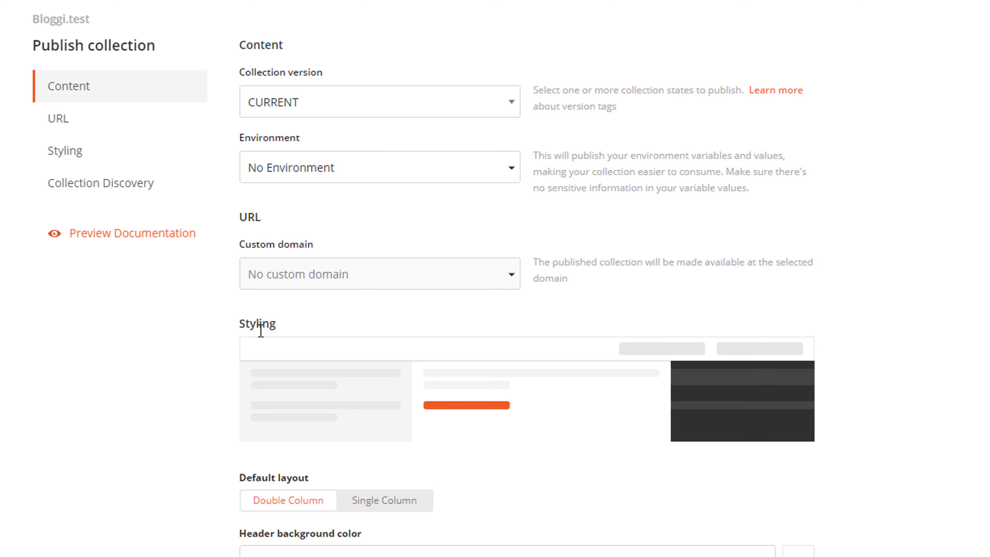
Compare the Single Column documentation layout with Double Column and return to Double Column.
scroll(316, 185, down, 3)
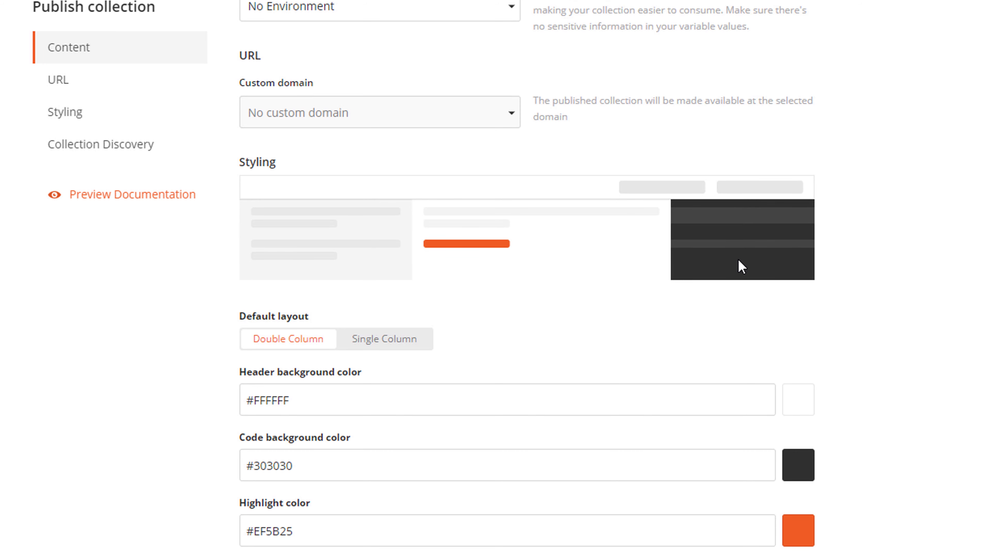
click(386, 342)
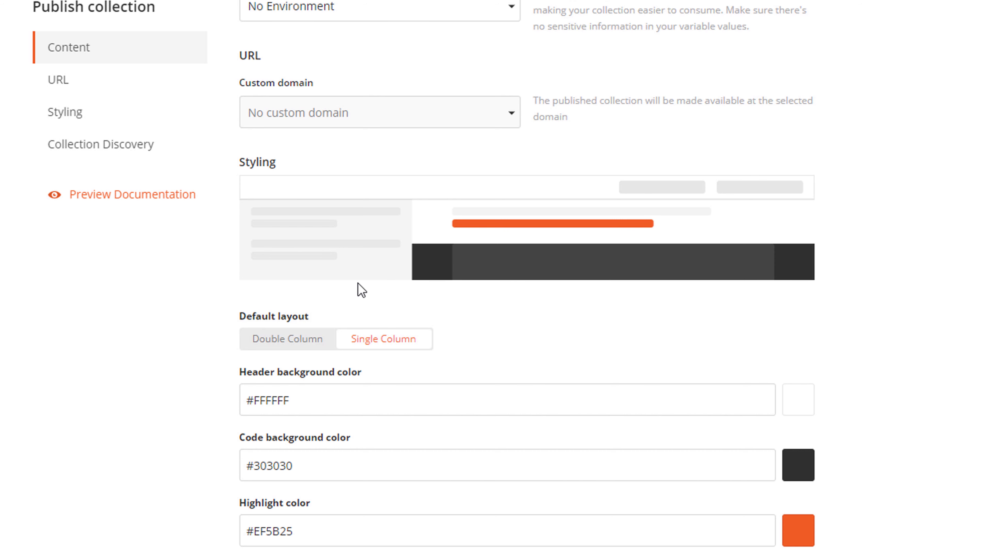
click(275, 342)
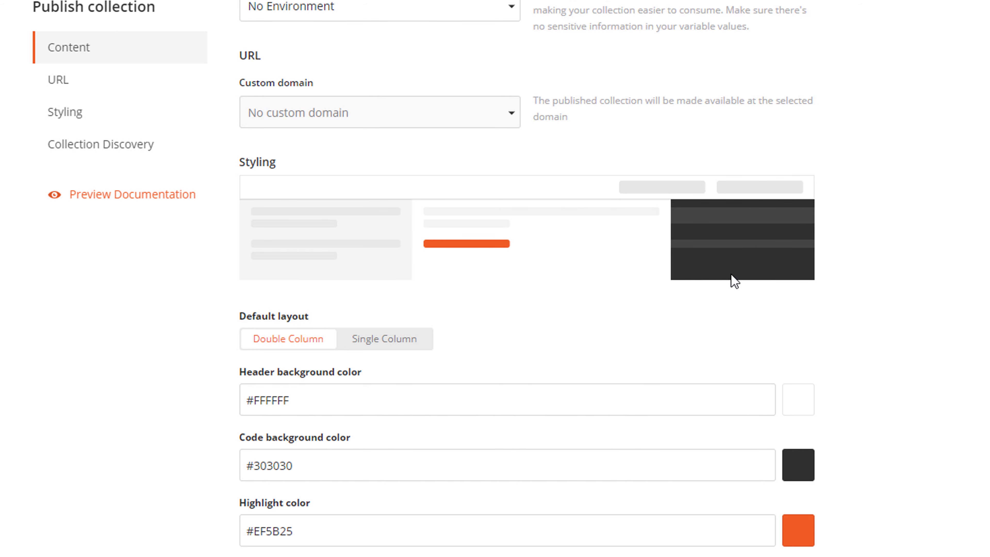
Enable collection discovery with the Add to Postman Templates option.
scroll(468, 366, down, 3)
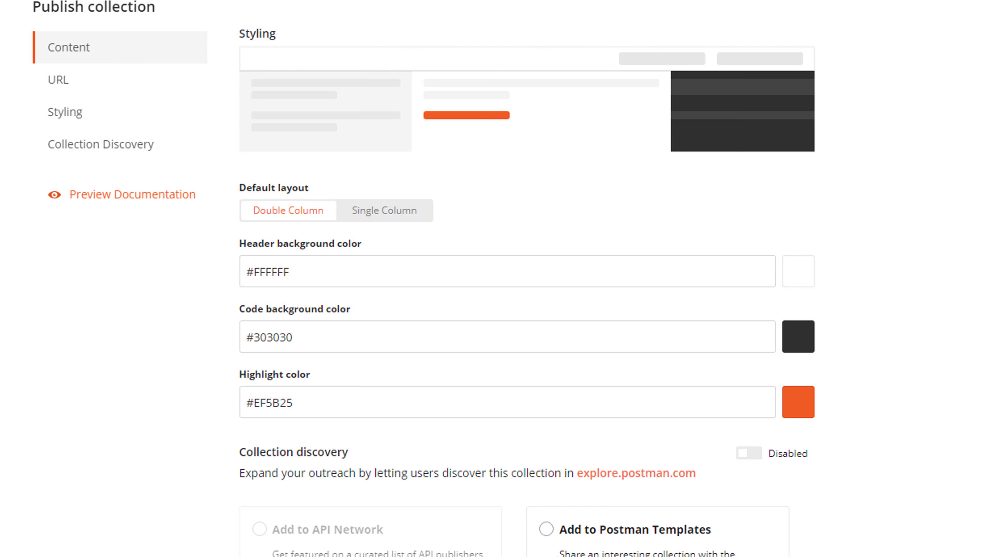
click(547, 529)
Check which accounts are offered for publishing the Postman template.
scroll(546, 546, down, 6)
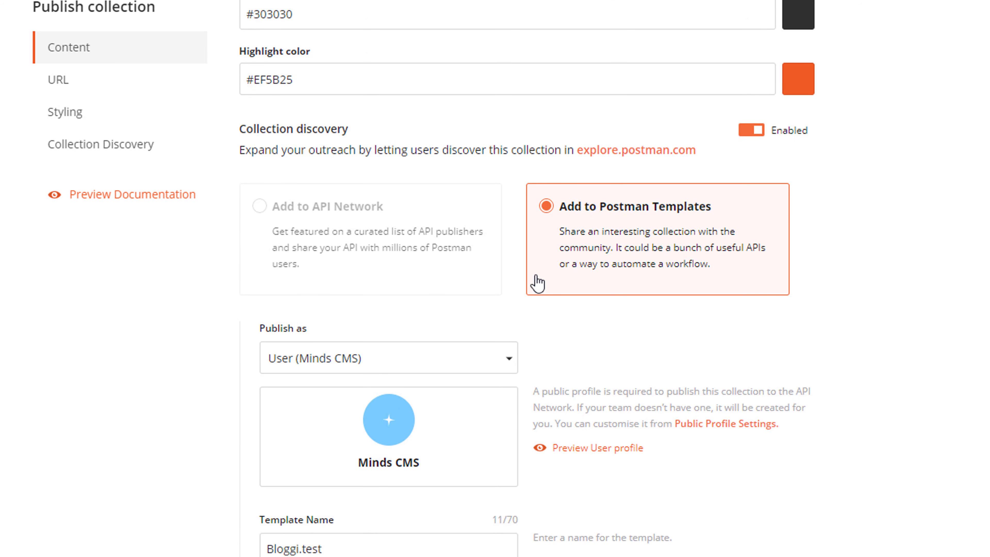
scroll(384, 488, down, 3)
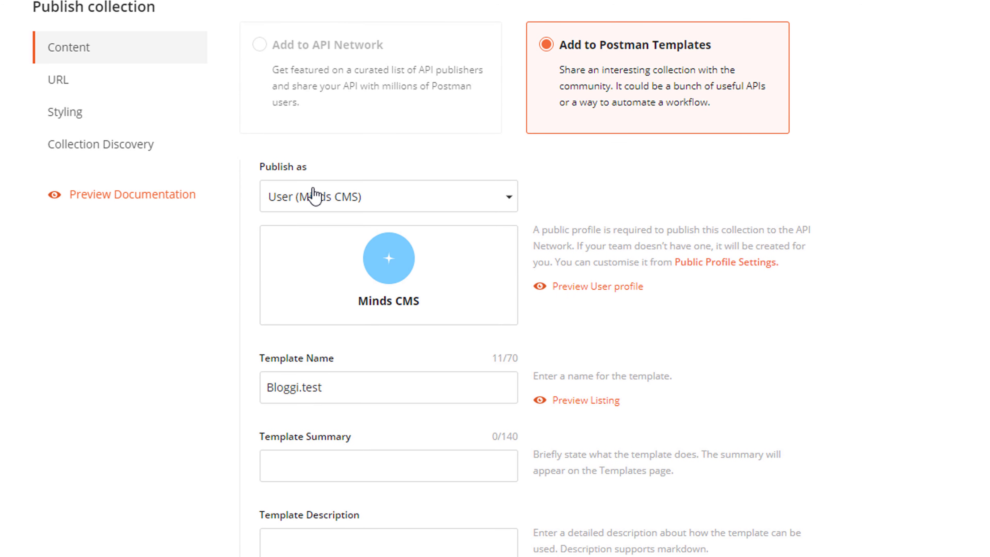
click(412, 196)
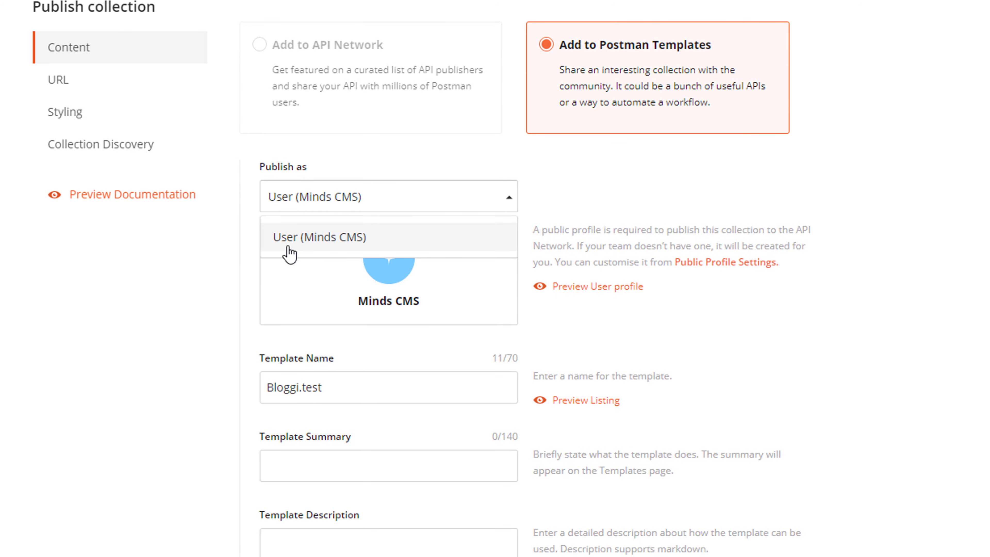
click(362, 292)
click(289, 392)
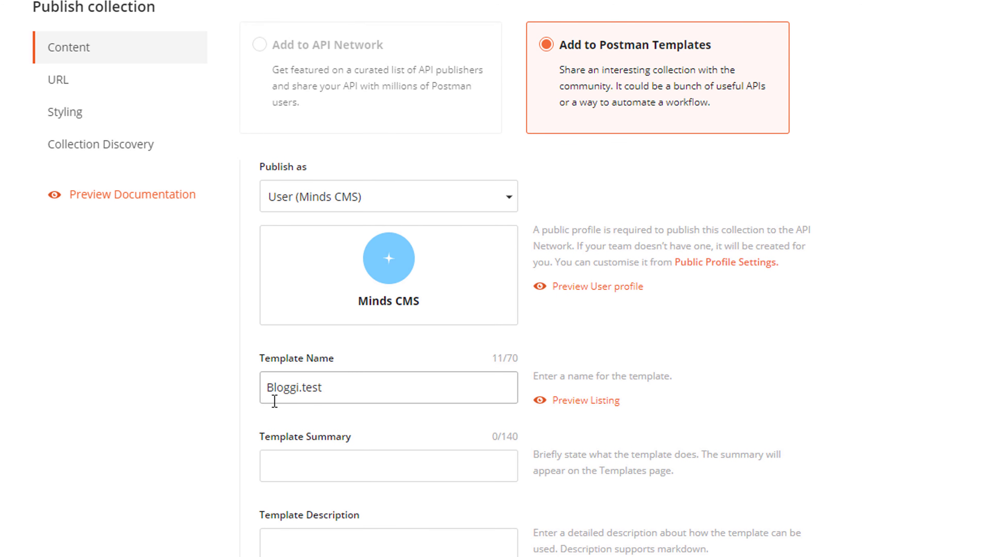
Inspect the Template Name, Template Summary and Template Description fields of the template listing.
scroll(332, 224, down, 4)
click(312, 192)
drag(409, 196, 164, 205)
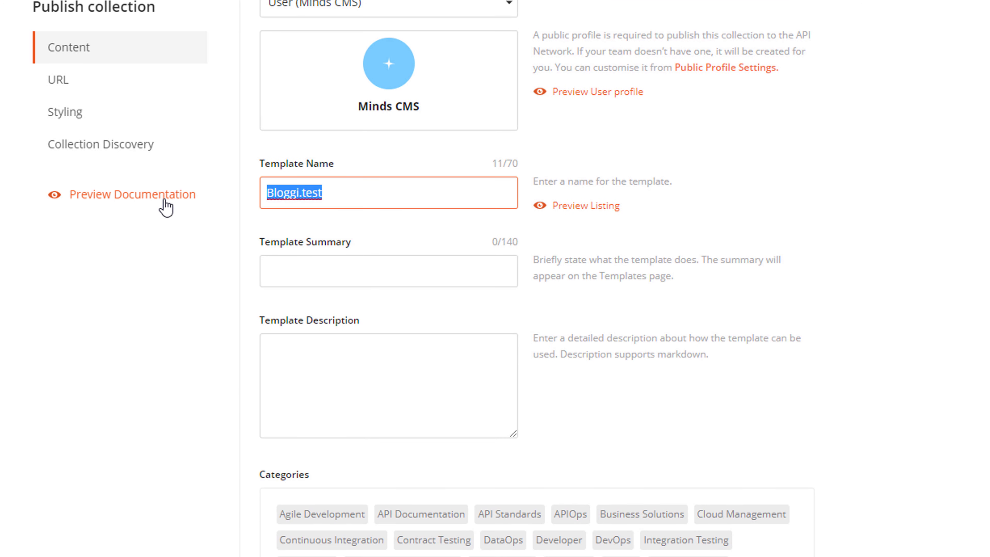
click(289, 272)
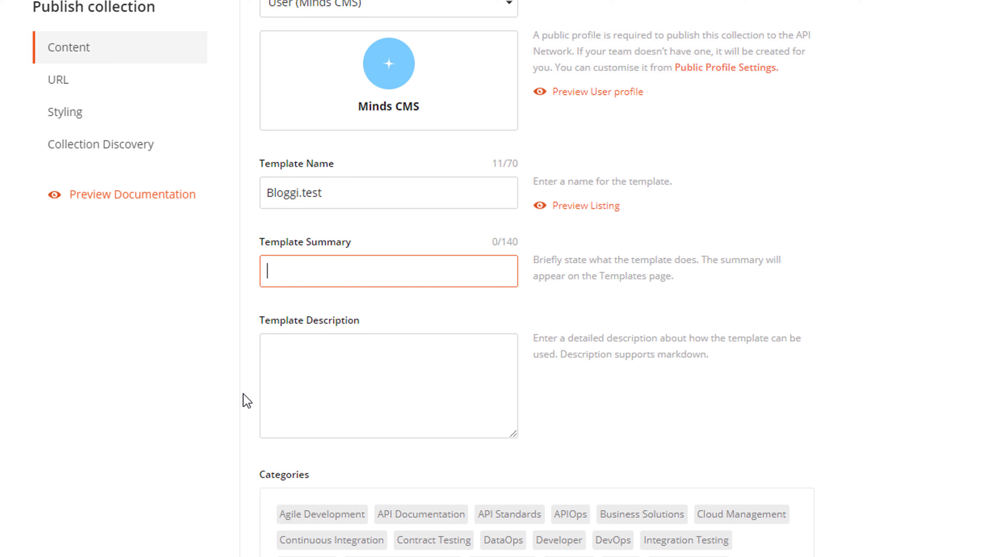
click(318, 394)
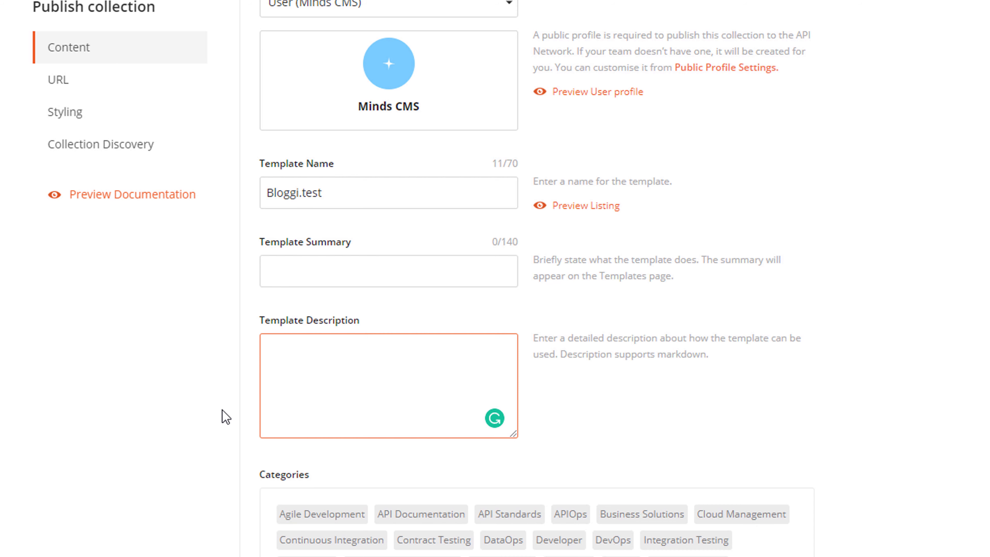
click(179, 390)
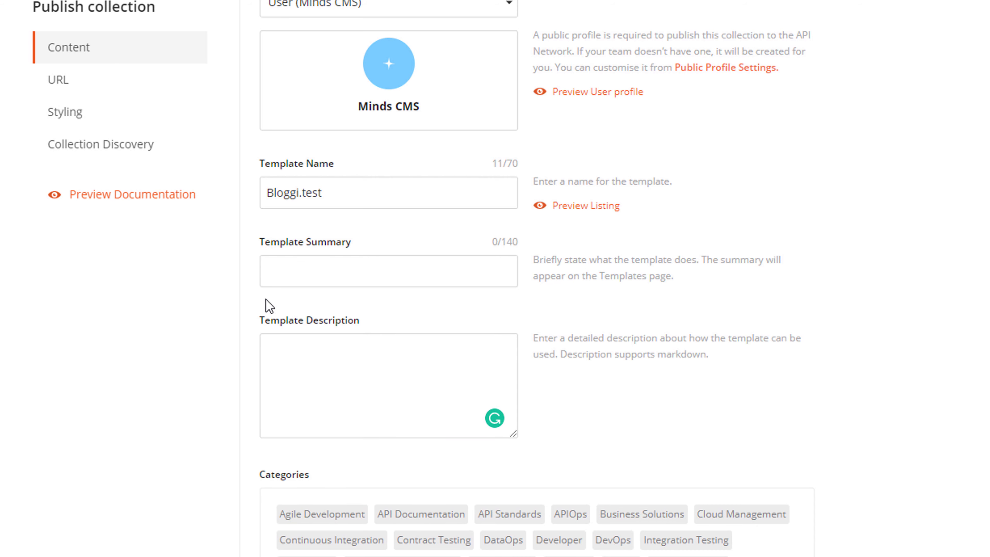
Disable collection discovery for the Bloggi.test collection.
scroll(265, 310, up, 10)
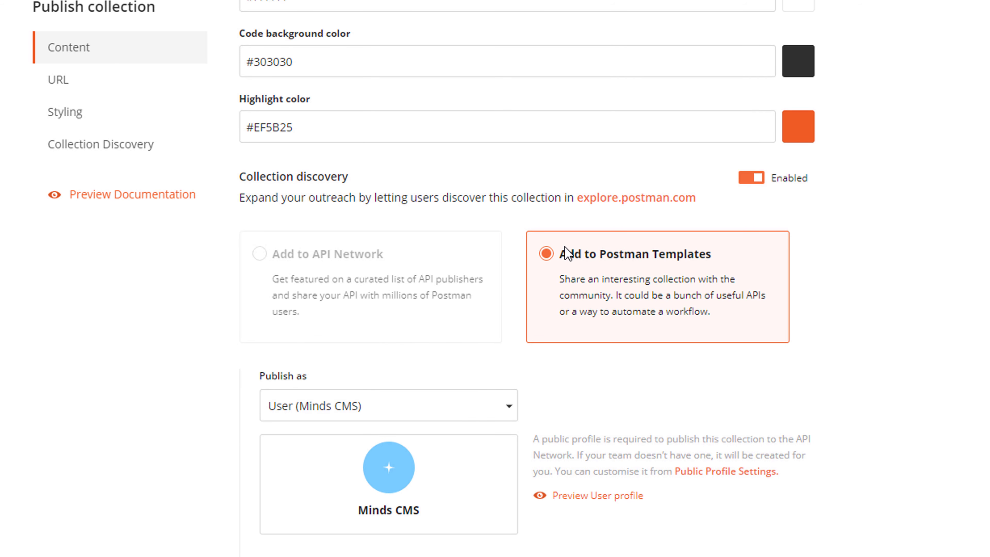
click(749, 180)
scroll(593, 323, up, 7)
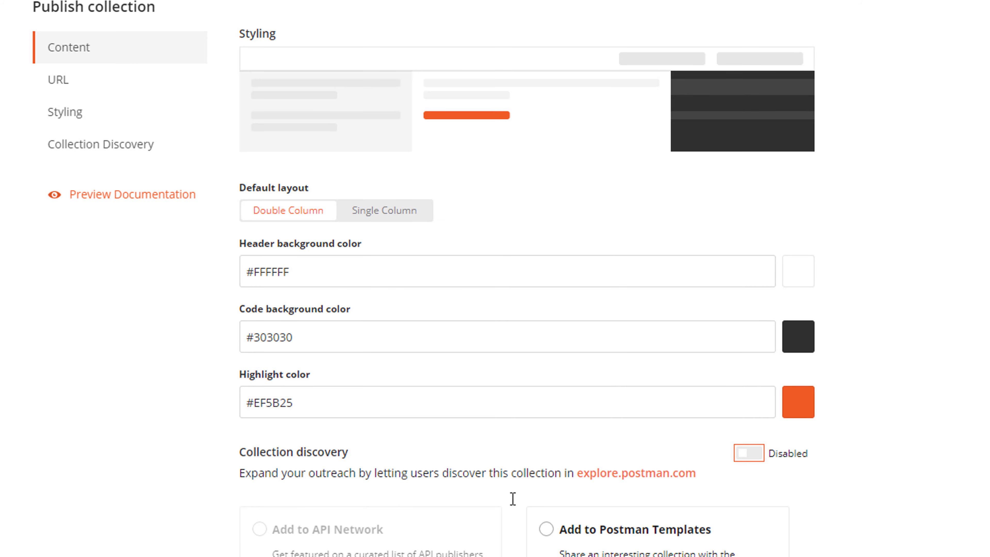
scroll(384, 425, up, 6)
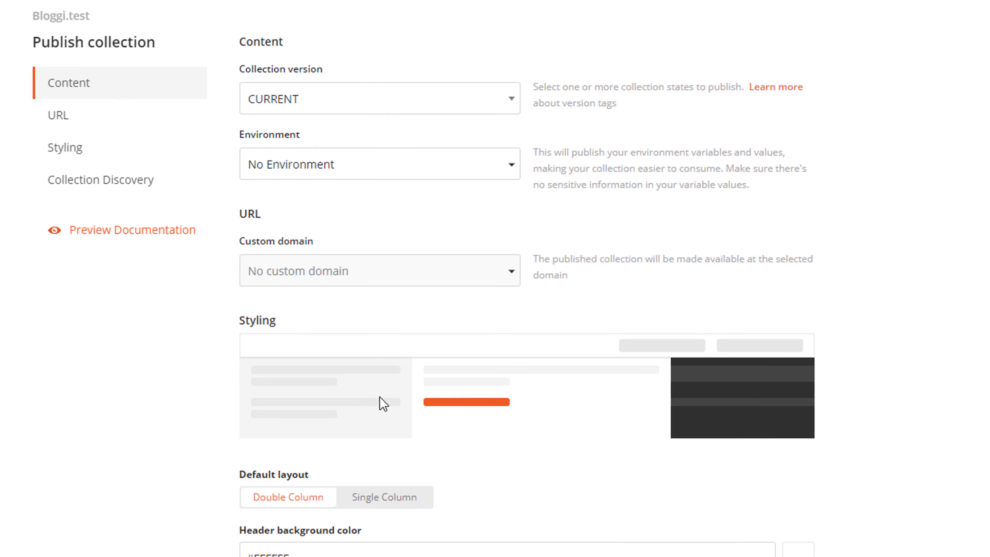
Review the URL, Styling and Collection Discovery sections of the publishing settings.
click(67, 122)
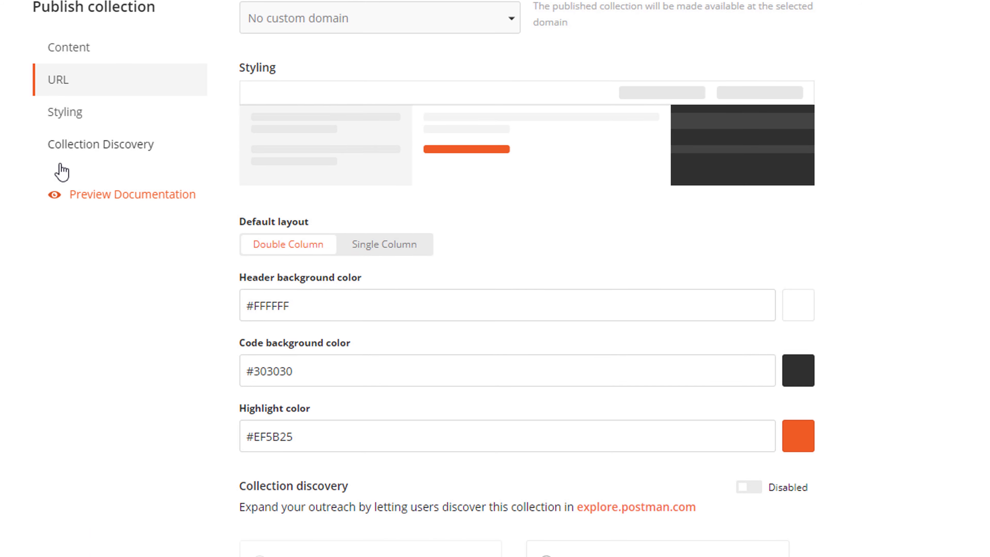
click(56, 121)
click(67, 142)
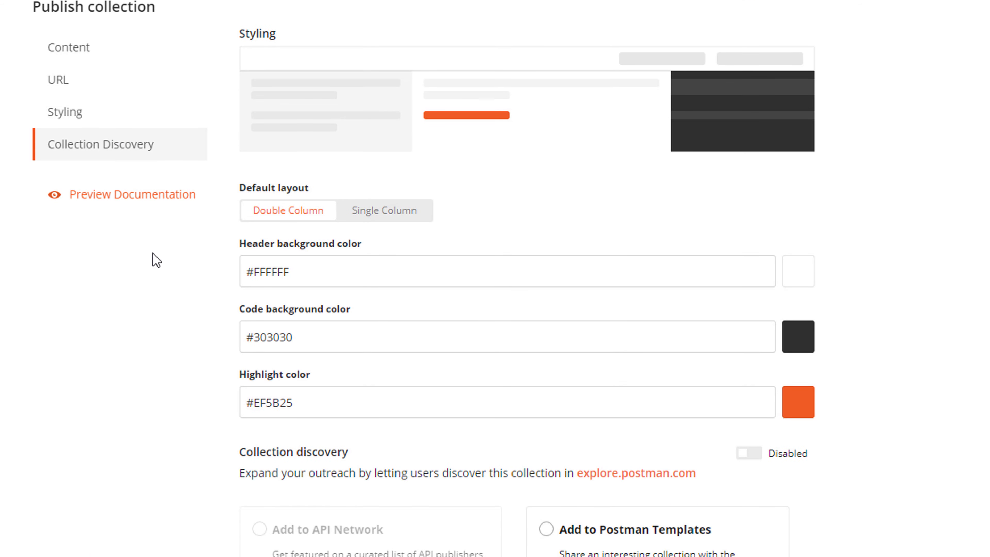
Open the documentation preview and keep its environment at No Environment.
click(132, 199)
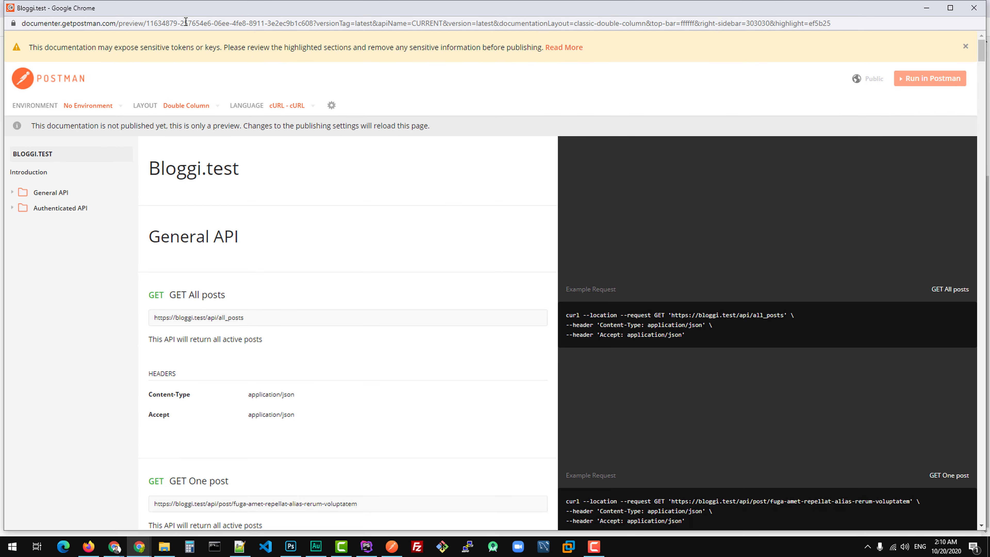
mouse_move(215, 11)
mouse_down()
mouse_move(226, 150)
mouse_move(202, 4)
mouse_move(206, 14)
mouse_up()
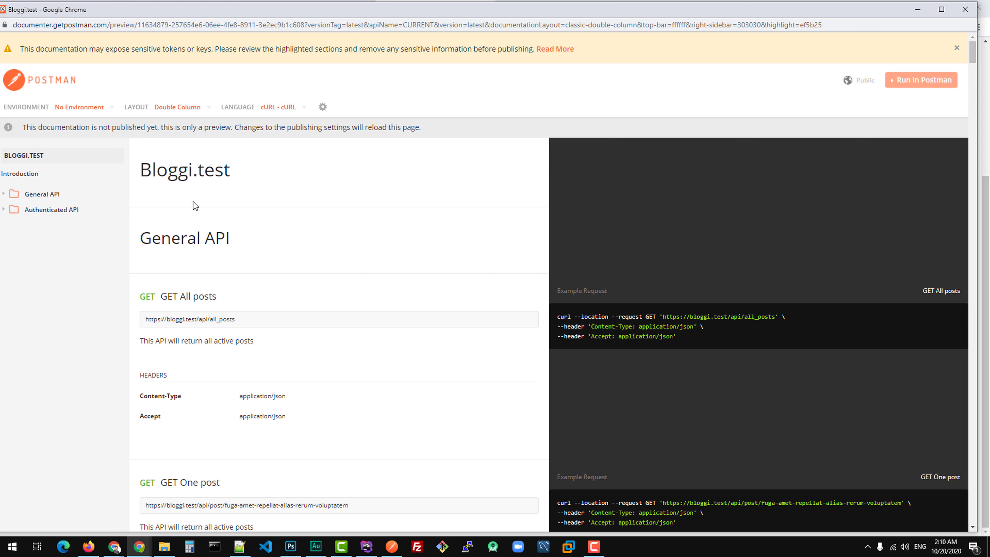
click(99, 107)
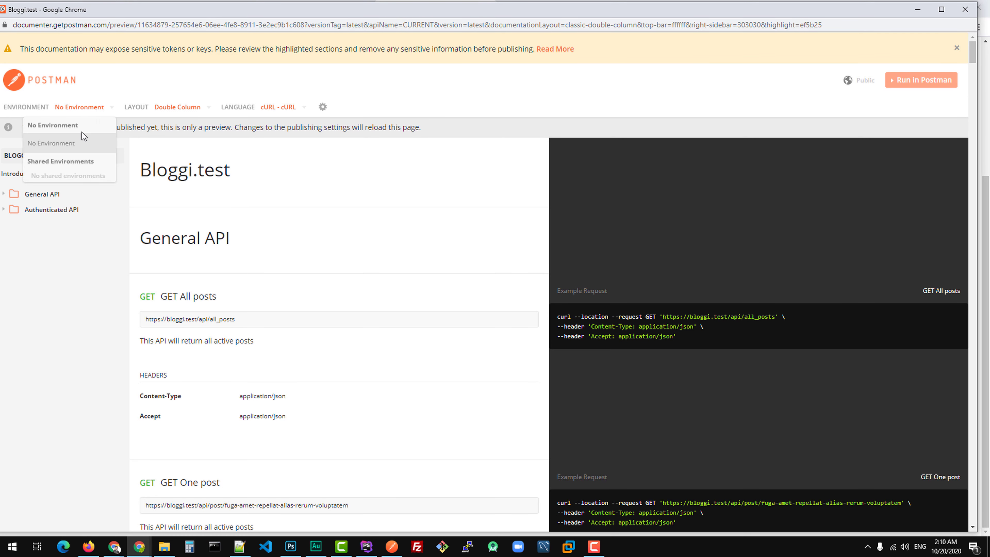
click(78, 143)
Try the Single Column layout in the documentation preview and return to Double Column.
click(167, 107)
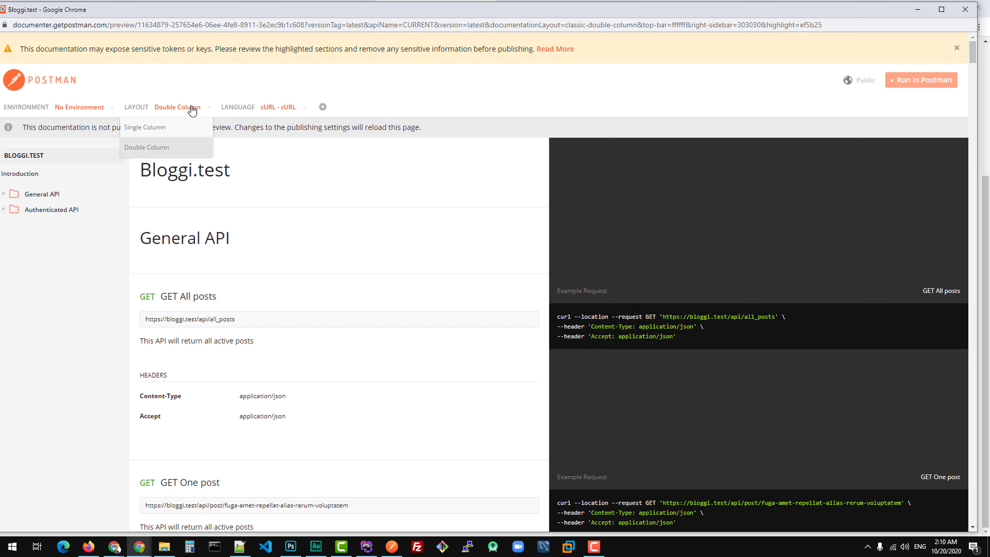
click(158, 131)
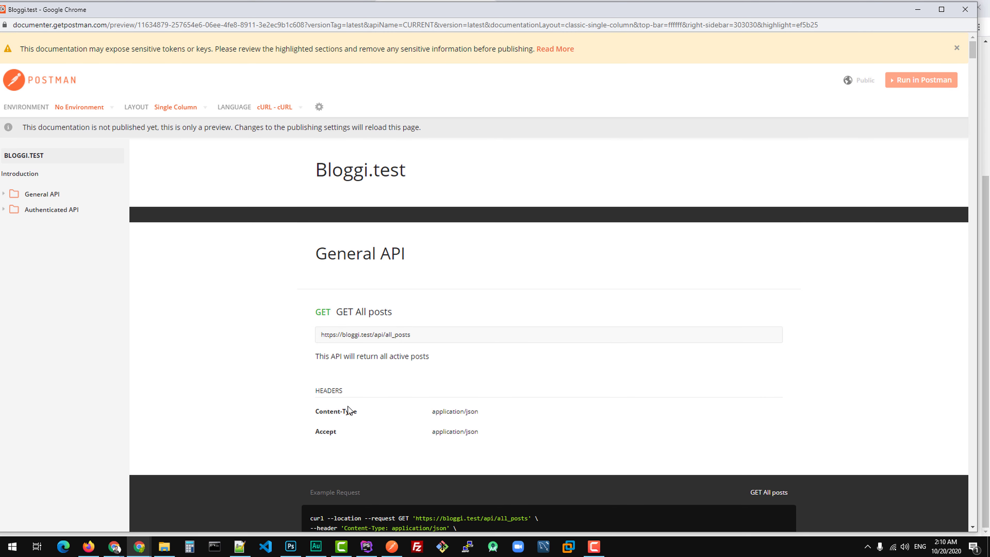
click(178, 110)
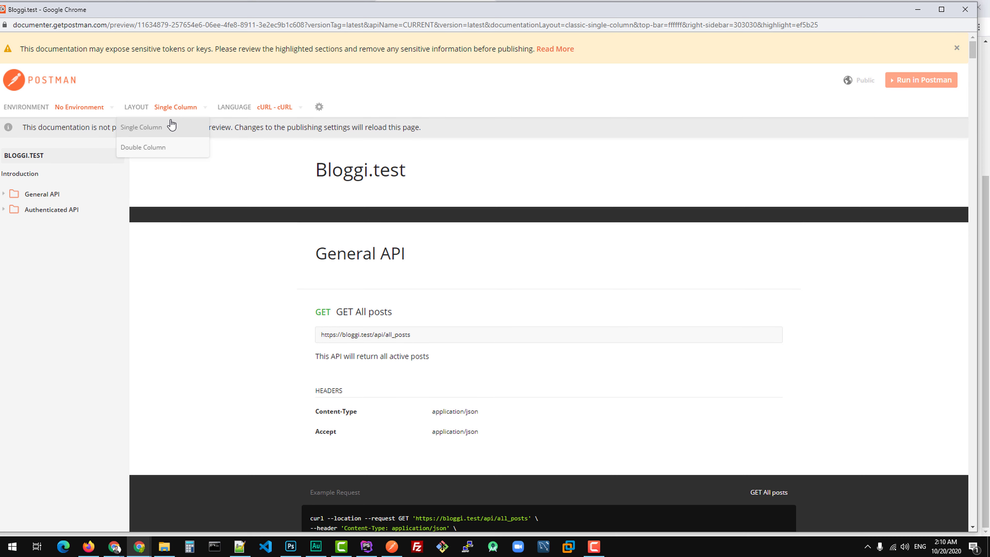
click(158, 147)
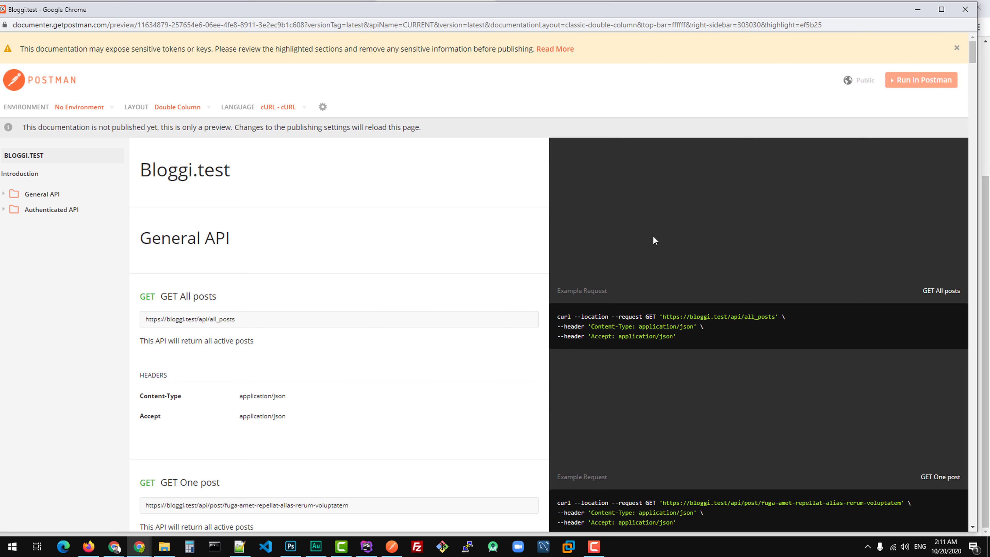
Look through the General API requests and their example code in the preview.
scroll(637, 406, down, 10)
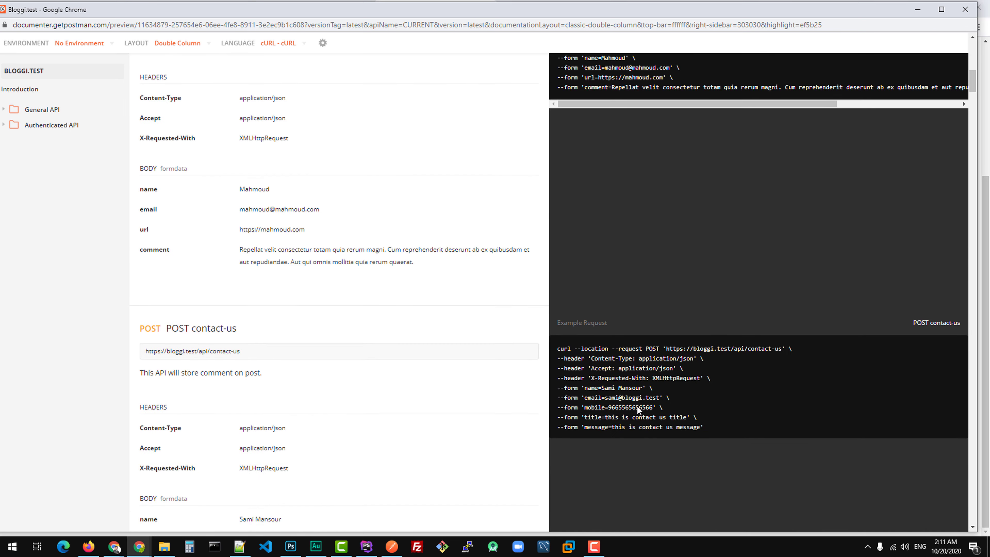
scroll(626, 377, up, 12)
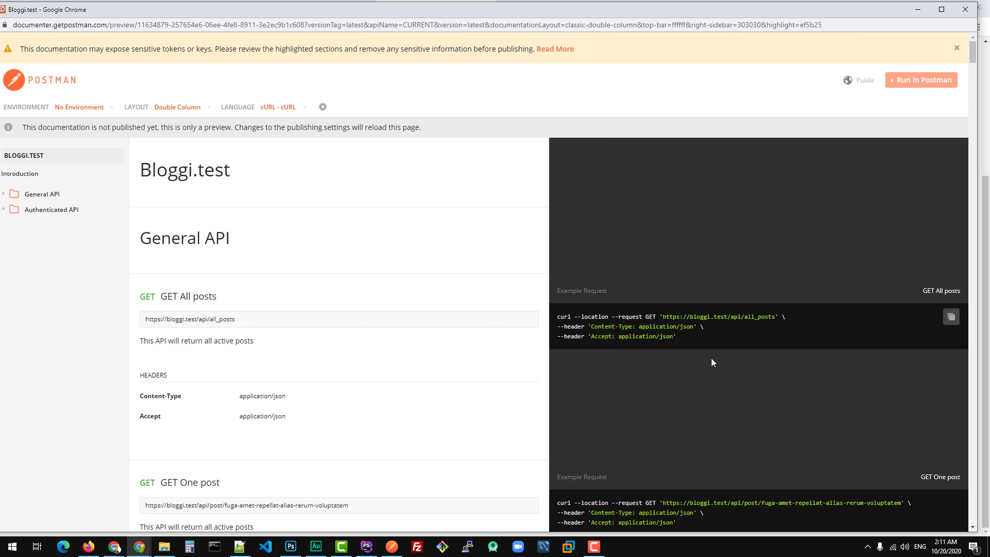
drag(554, 322, 355, 197)
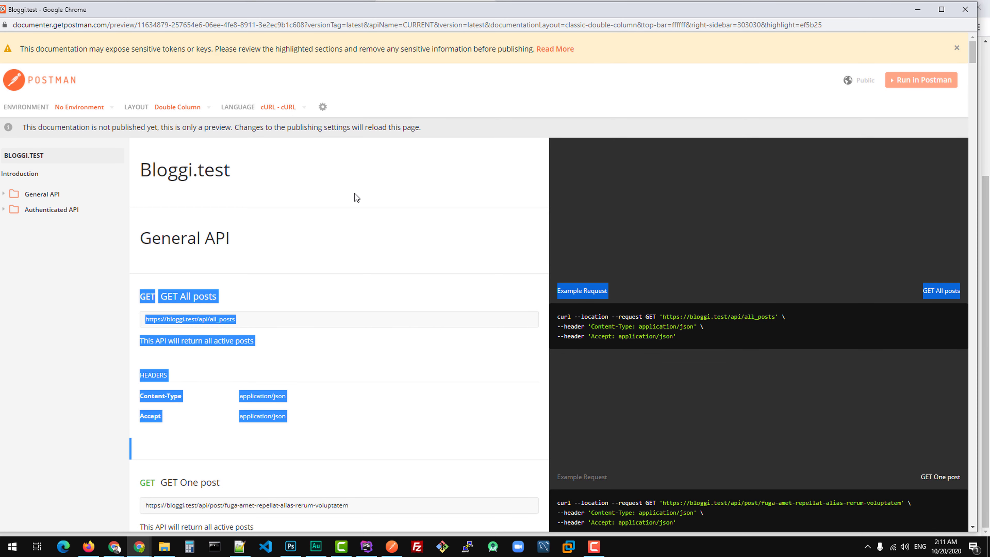
Keep cURL as the preview's example language and highlight the example request for GET All posts.
click(288, 111)
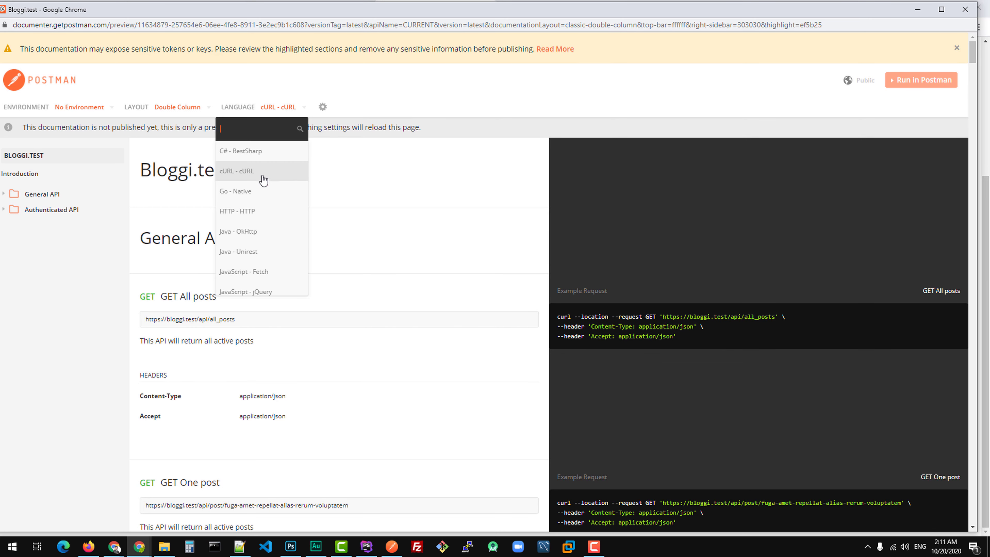
click(253, 172)
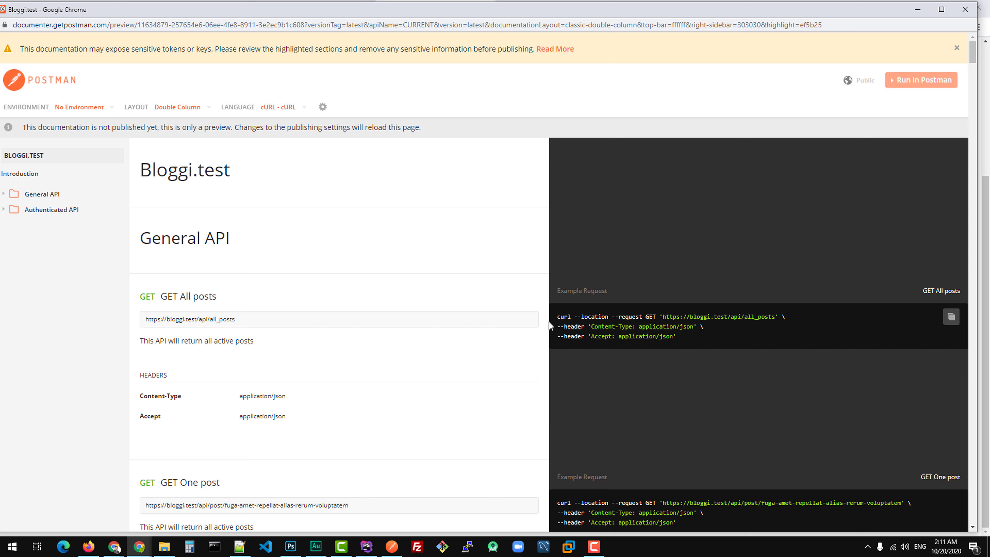
drag(558, 317, 696, 345)
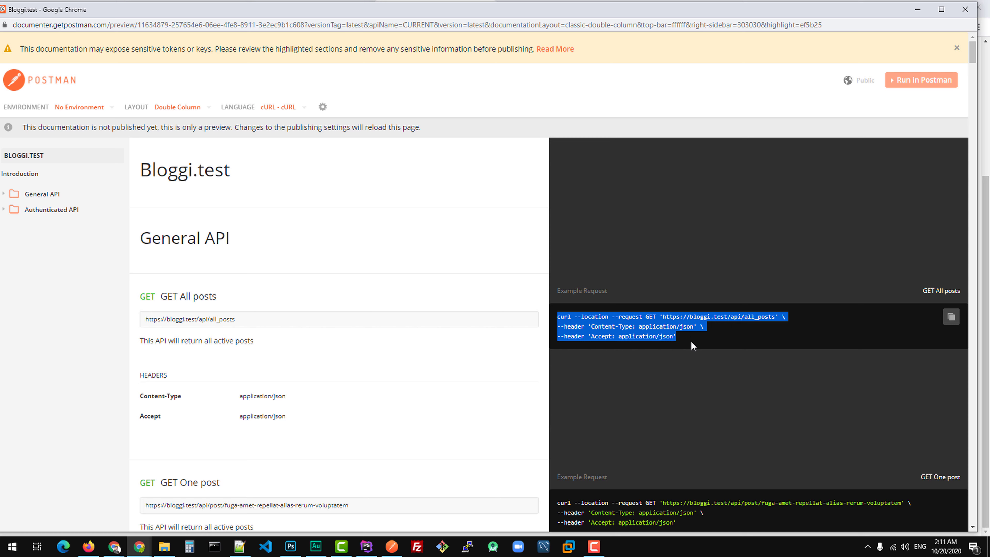
Show the example requests as HTTP, browse the other available languages and switch back to cURL.
click(290, 109)
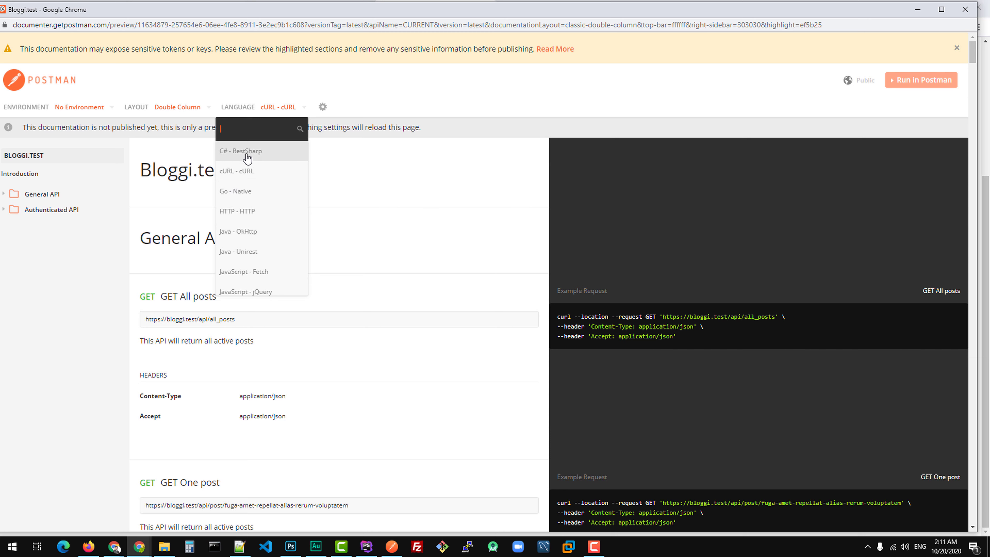
click(233, 212)
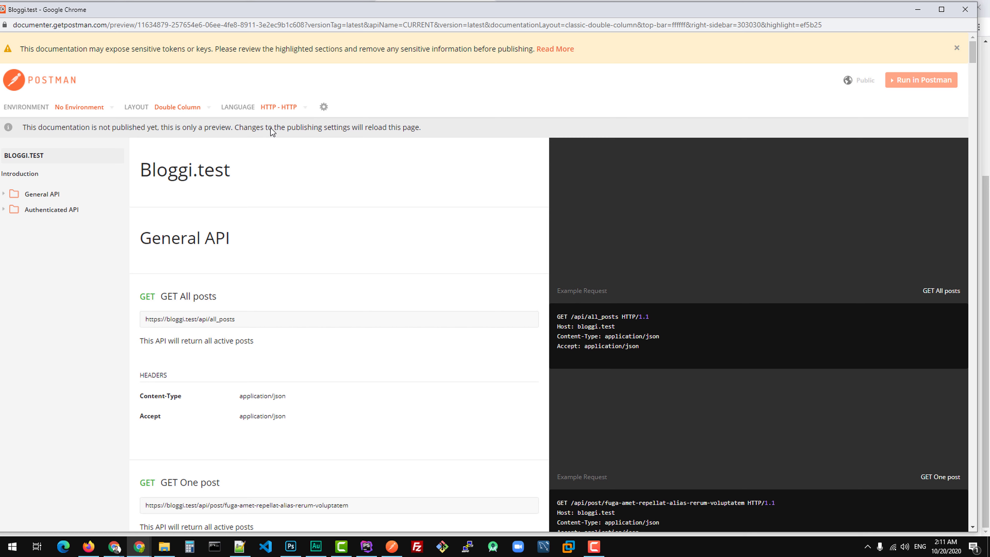
click(278, 106)
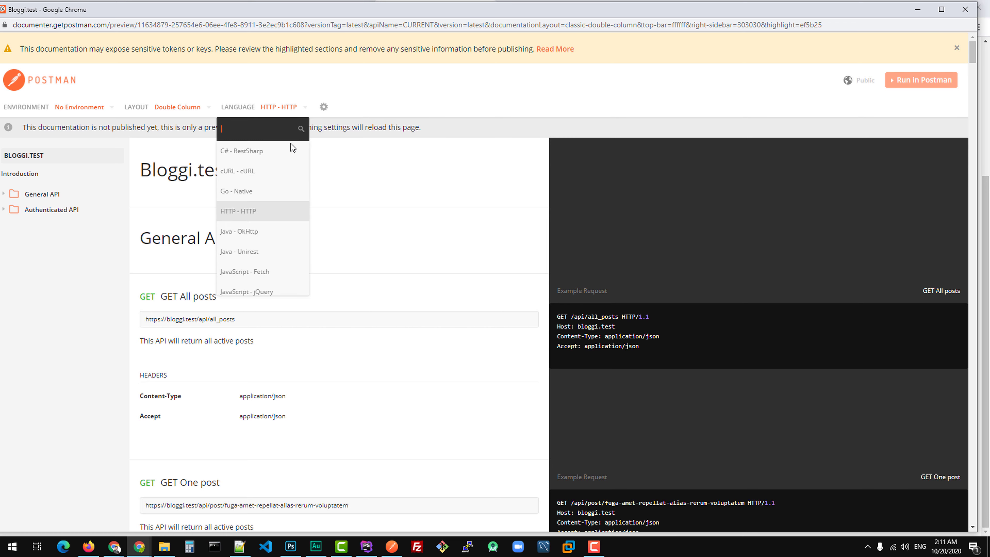
scroll(259, 284, down, 3)
scroll(258, 286, down, 5)
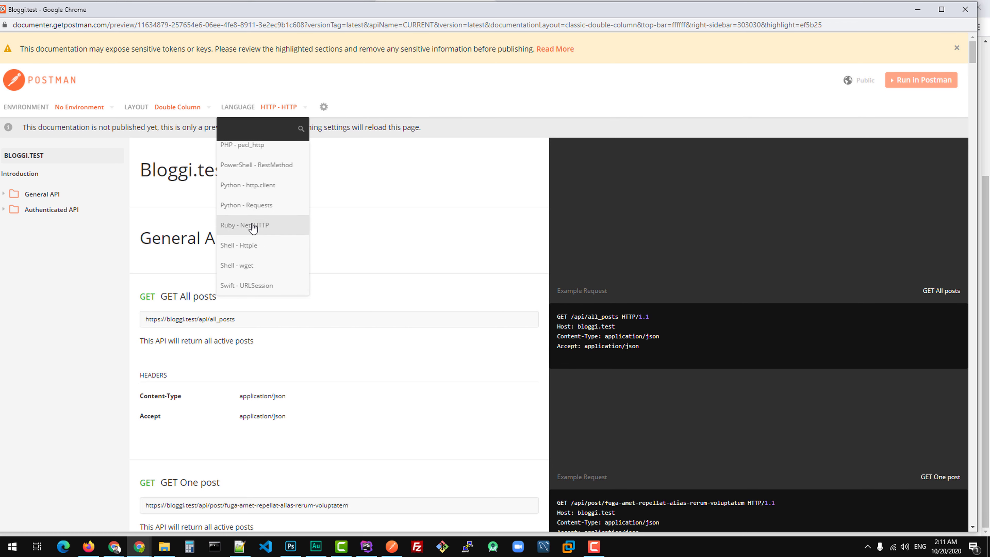
scroll(250, 287, up, 8)
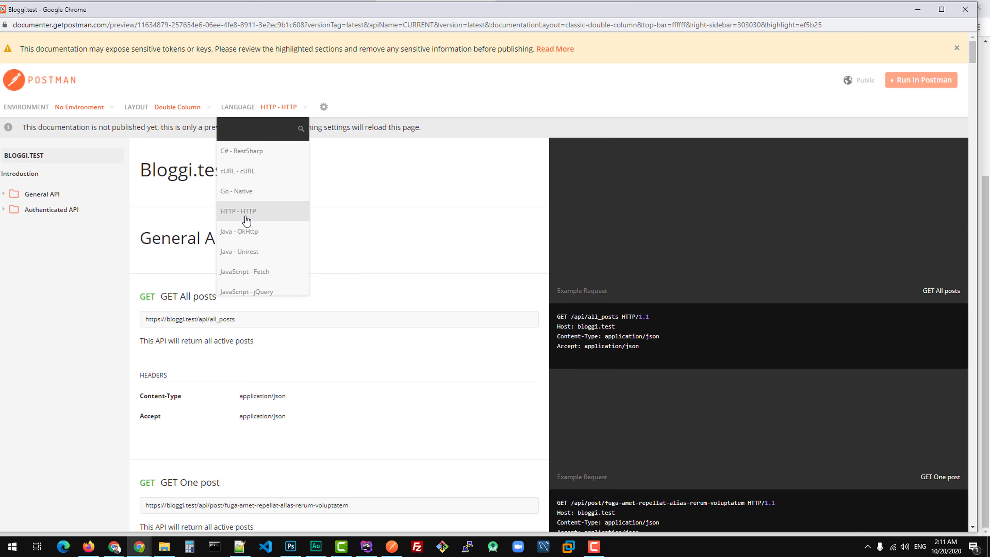
click(237, 172)
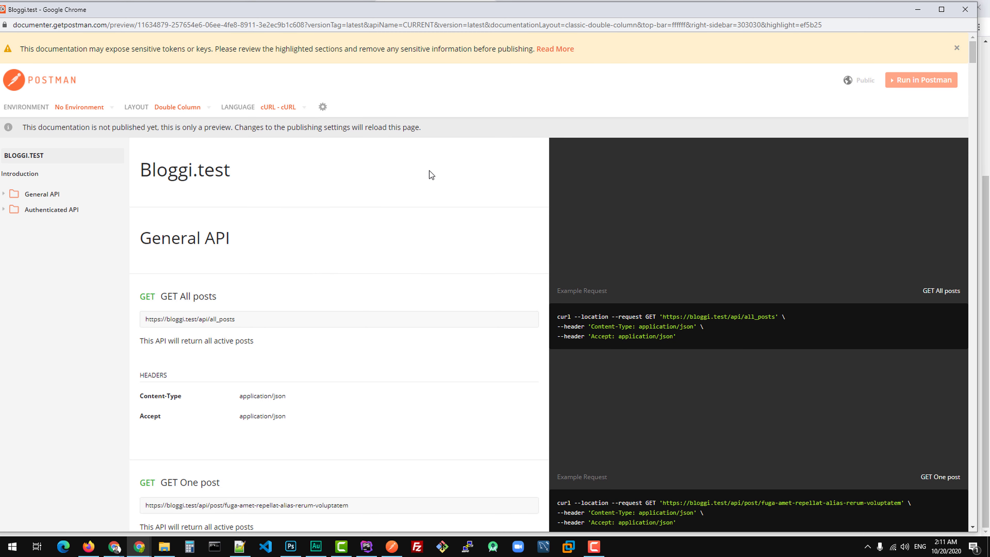
Review the documented requests from POST comment through GET tags in the preview.
scroll(438, 371, down, 8)
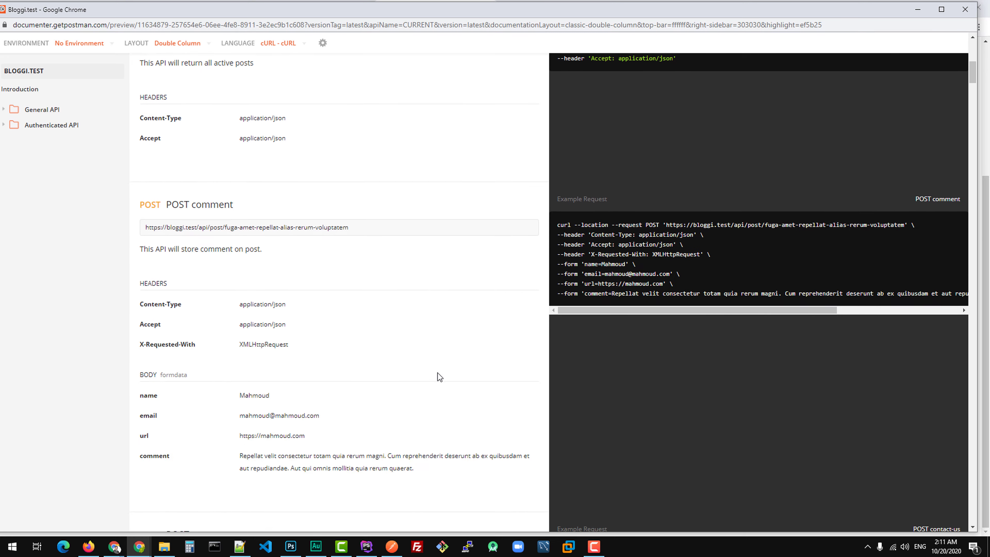
scroll(438, 373, down, 15)
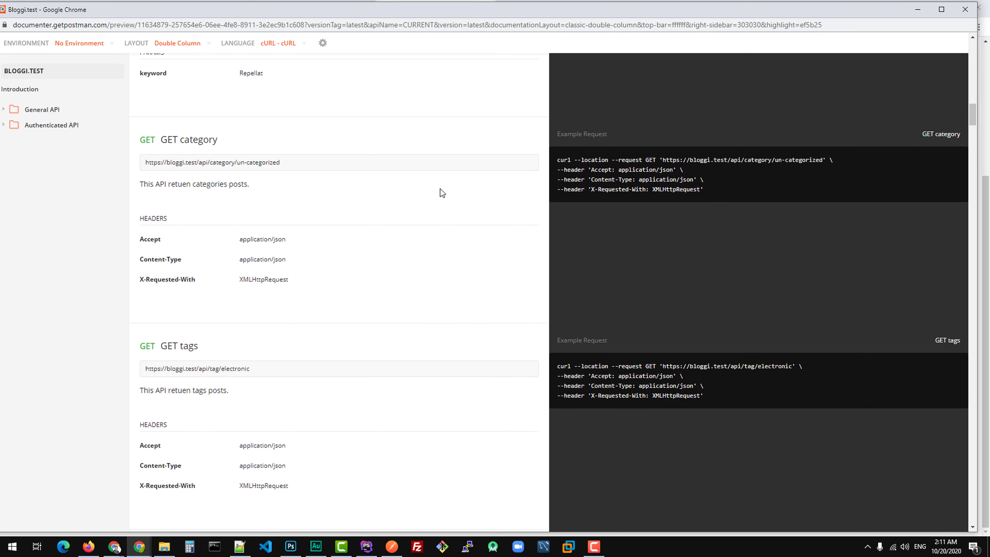
scroll(390, 329, up, 5)
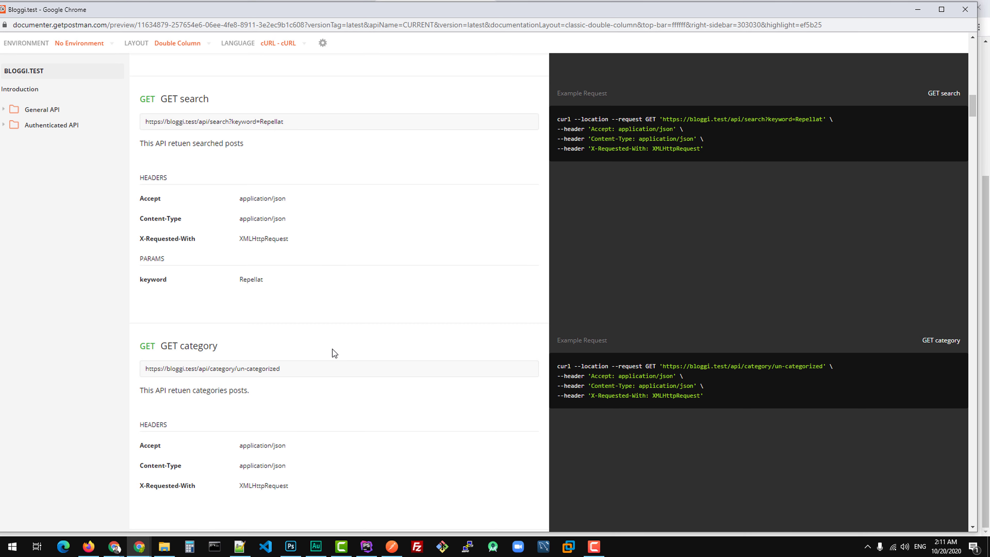
Review the documented requests from GET search through GET author and on to the Authenticated API's Users section.
scroll(333, 350, down, 9)
scroll(292, 378, down, 10)
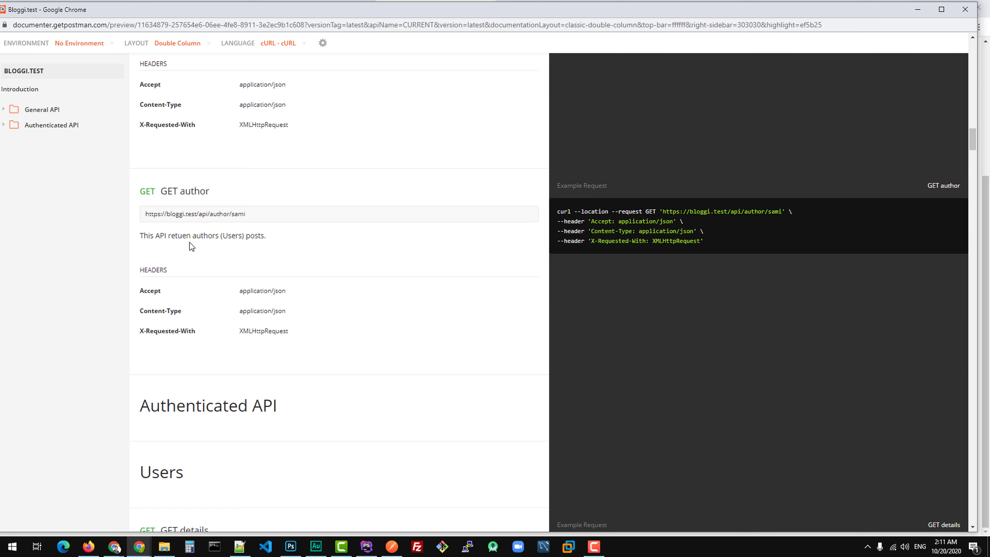
scroll(202, 406, down, 12)
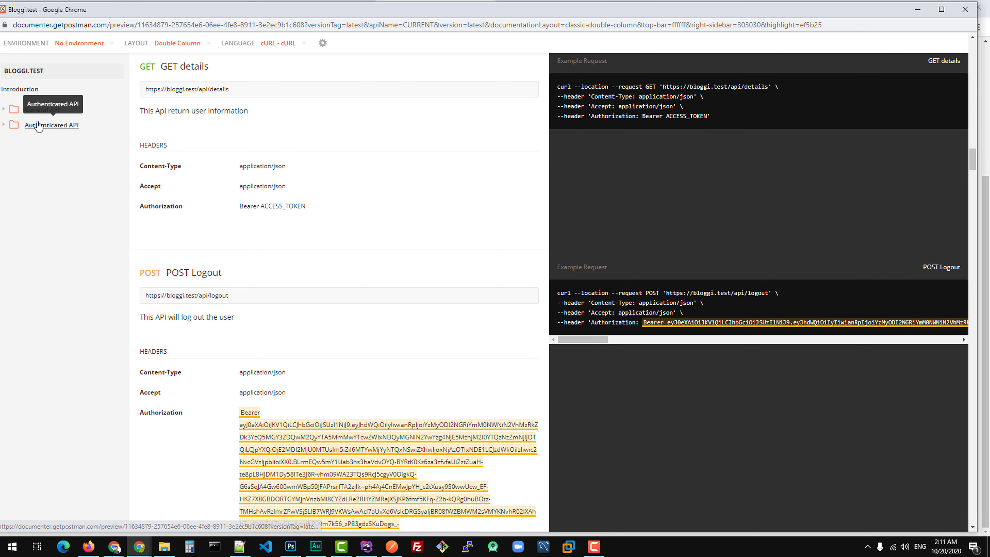
Expand the Authenticated API folder and its Users subfolder in the preview to list the user requests.
click(35, 127)
click(35, 125)
click(40, 140)
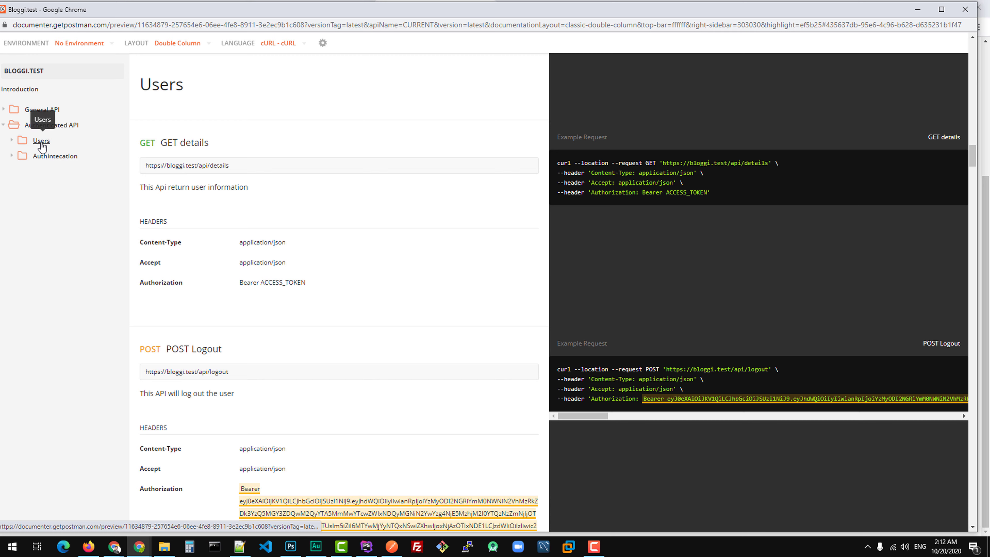
click(34, 141)
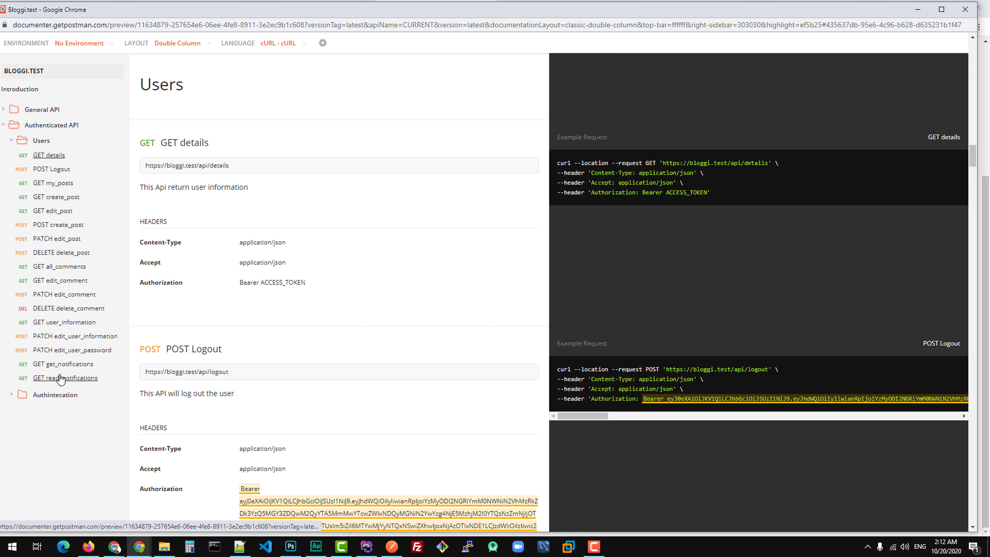
Show the PATCH edit_user_password documentation and highlight its title and example request code.
click(67, 350)
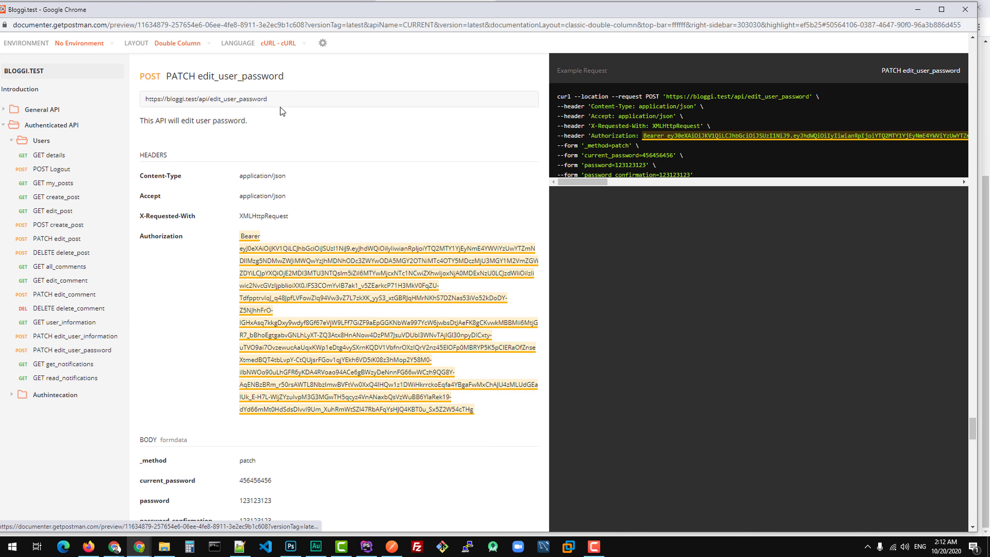
drag(163, 78, 302, 80)
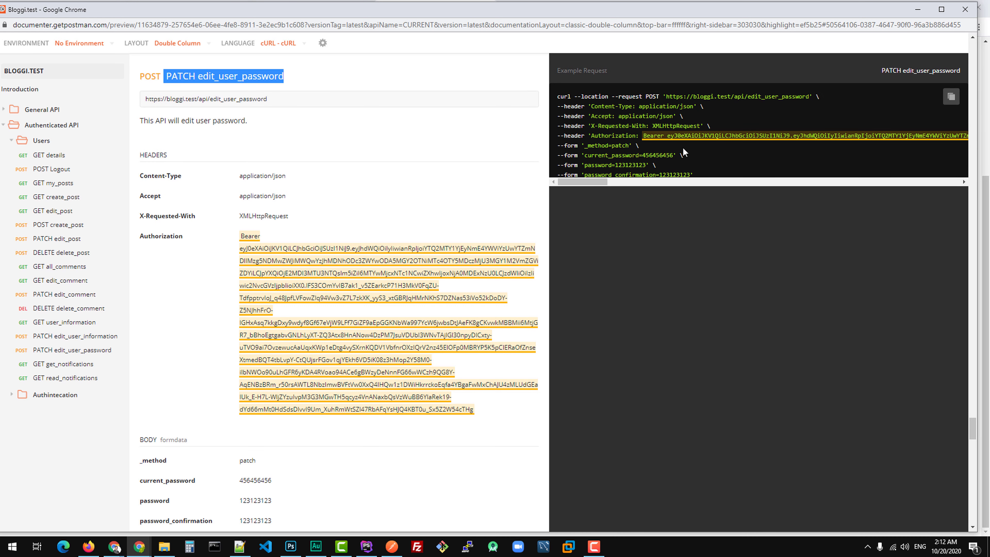
drag(625, 96, 625, 221)
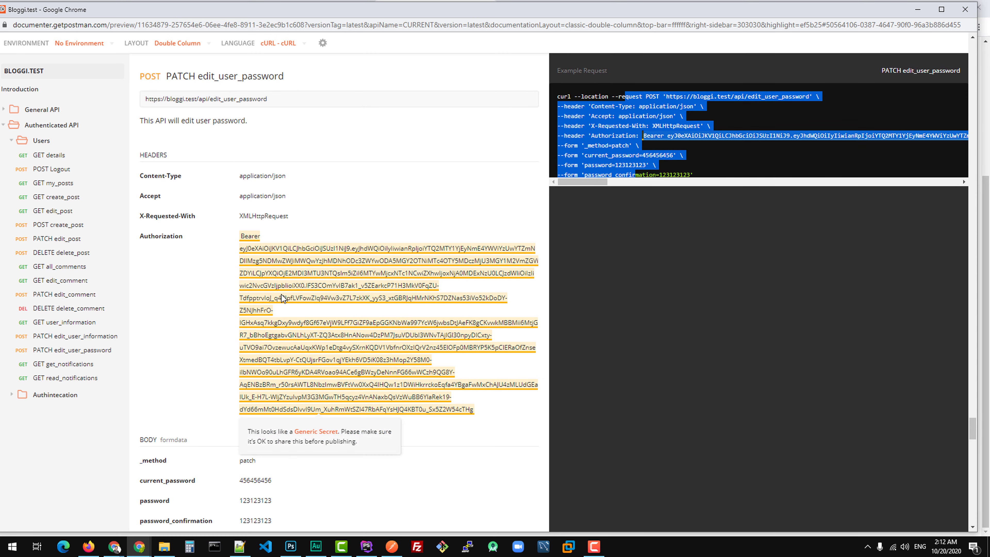
Examine the Authorization header and body fields of PATCH edit_user_password, look back at PATCH edit_user_information, and close the documentation preview.
scroll(282, 295, down, 3)
scroll(282, 291, down, 1)
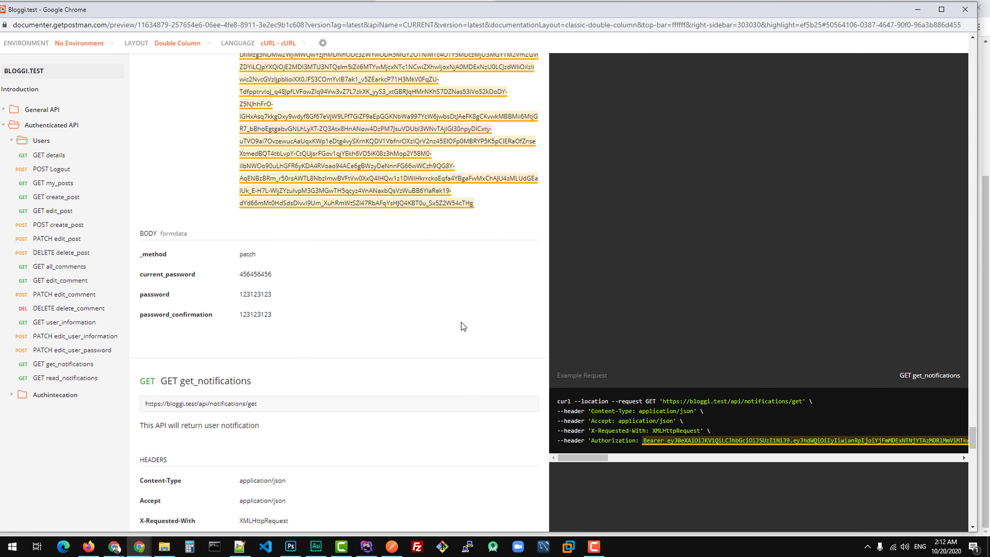
scroll(460, 320, up, 4)
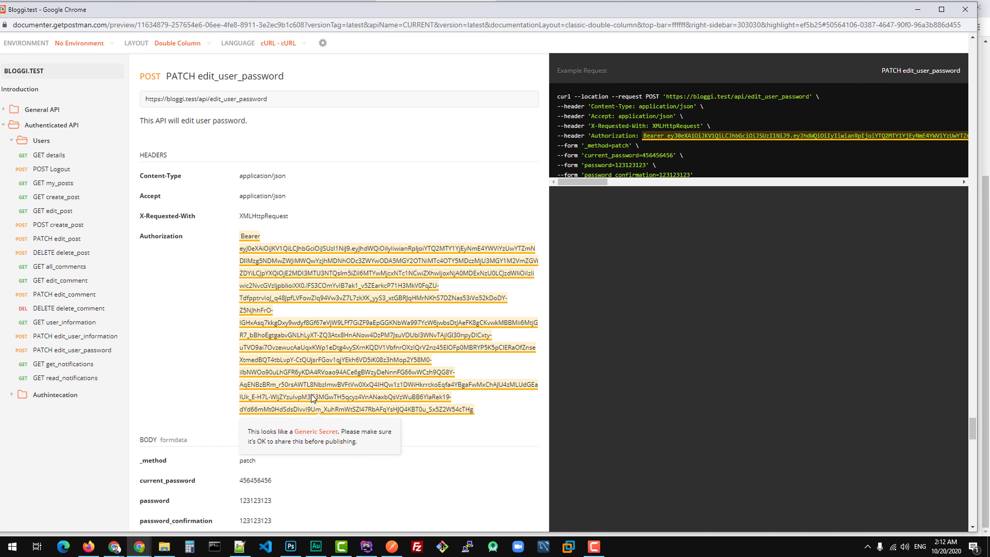
scroll(472, 353, down, 2)
scroll(397, 270, up, 15)
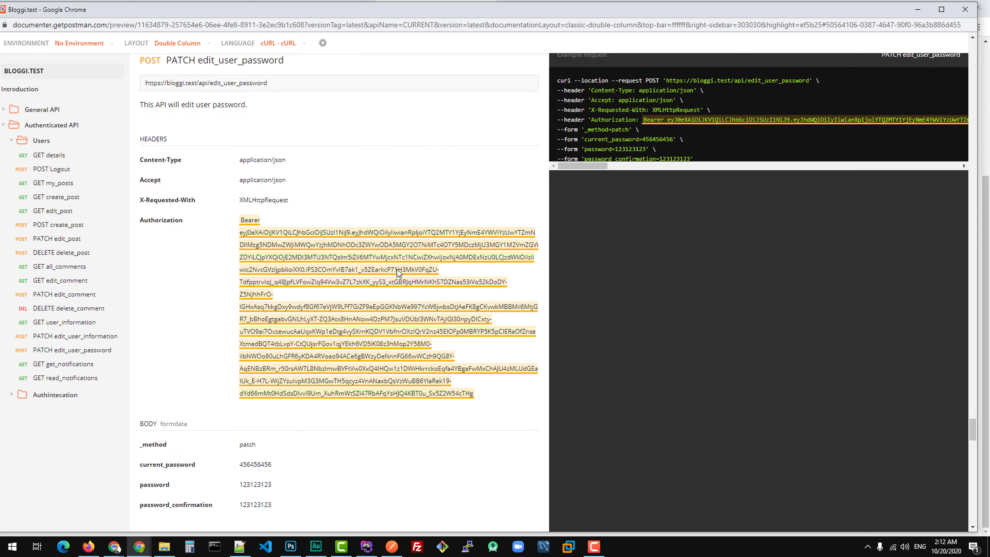
scroll(546, 292, up, 15)
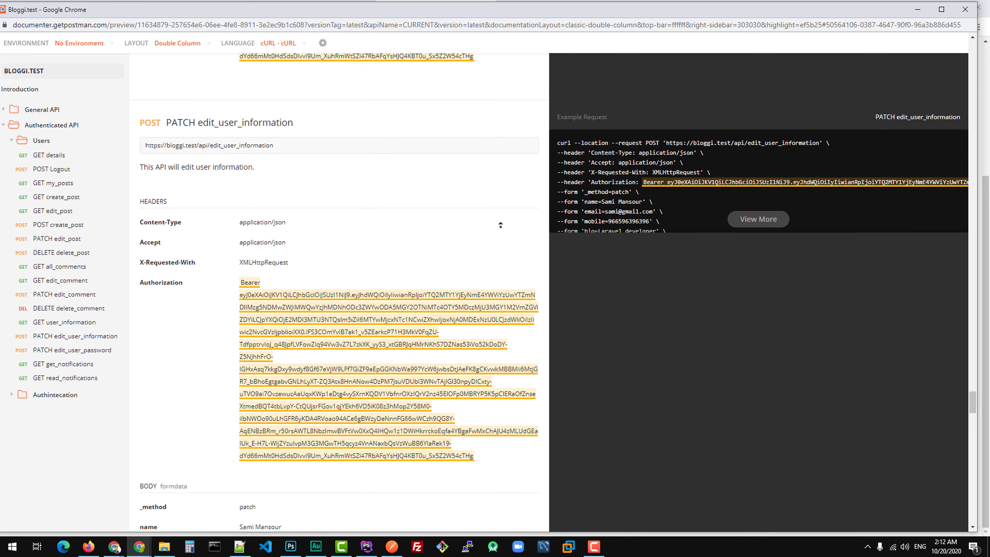
click(965, 8)
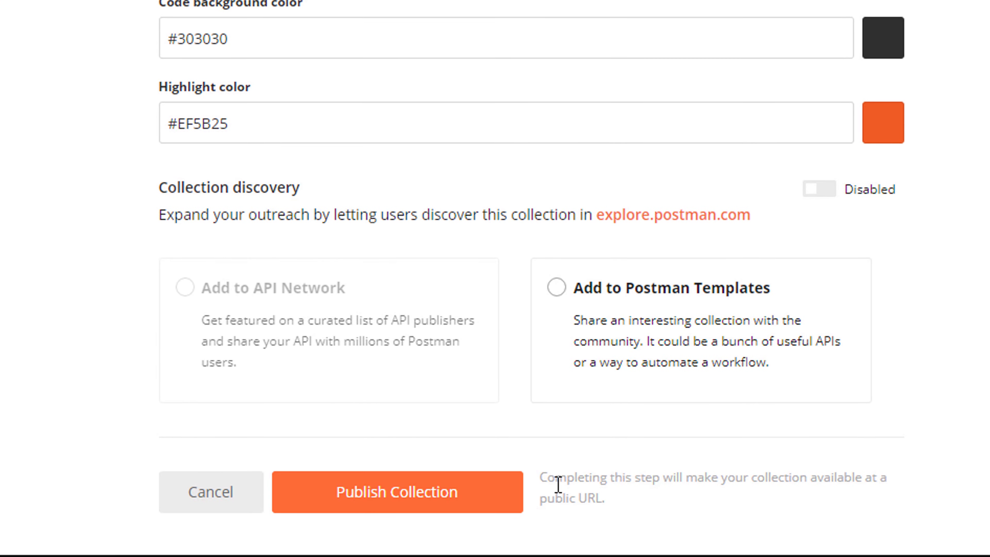
Highlight the notice beside Publish Collection about the collection becoming available at a public URL.
drag(545, 480, 894, 487)
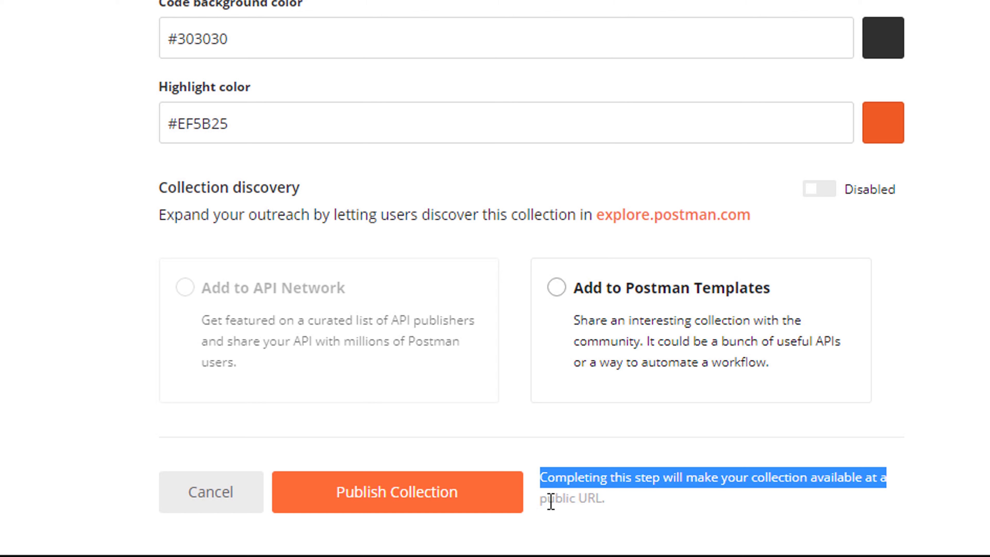
drag(550, 501, 708, 507)
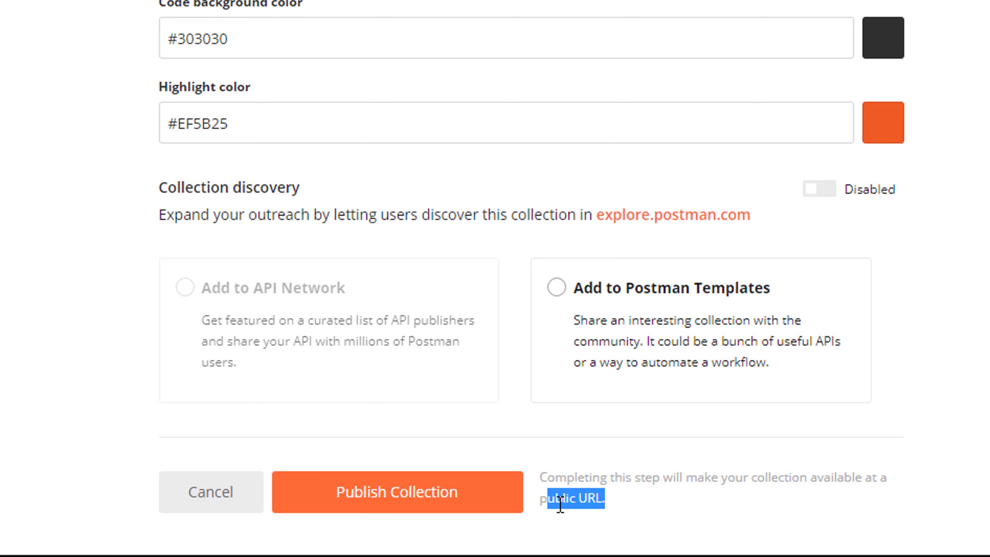
drag(543, 504, 670, 512)
Highlight the publishing page's styling settings, from the default layout through the highlight color, and return to the publish options.
scroll(386, 497, up, 10)
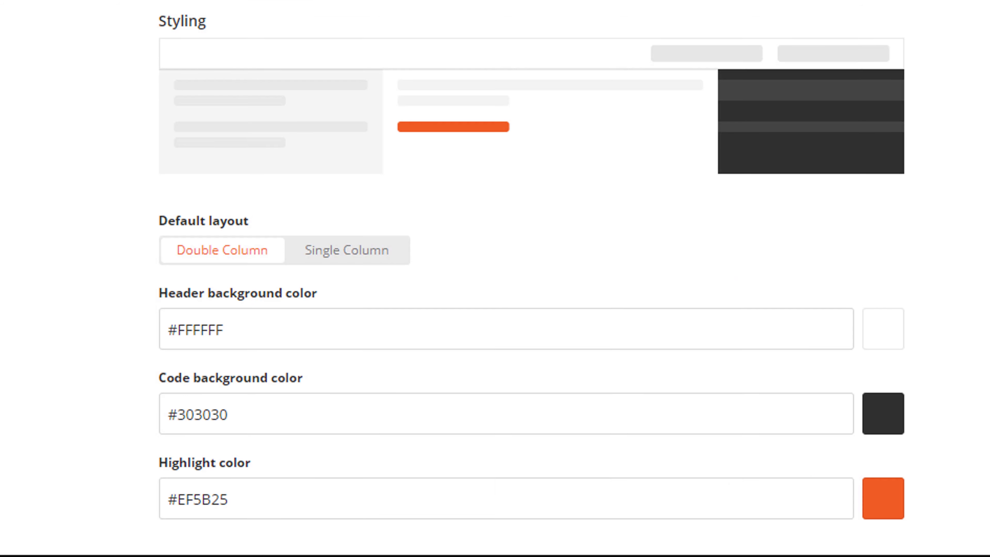
drag(164, 18, 234, 507)
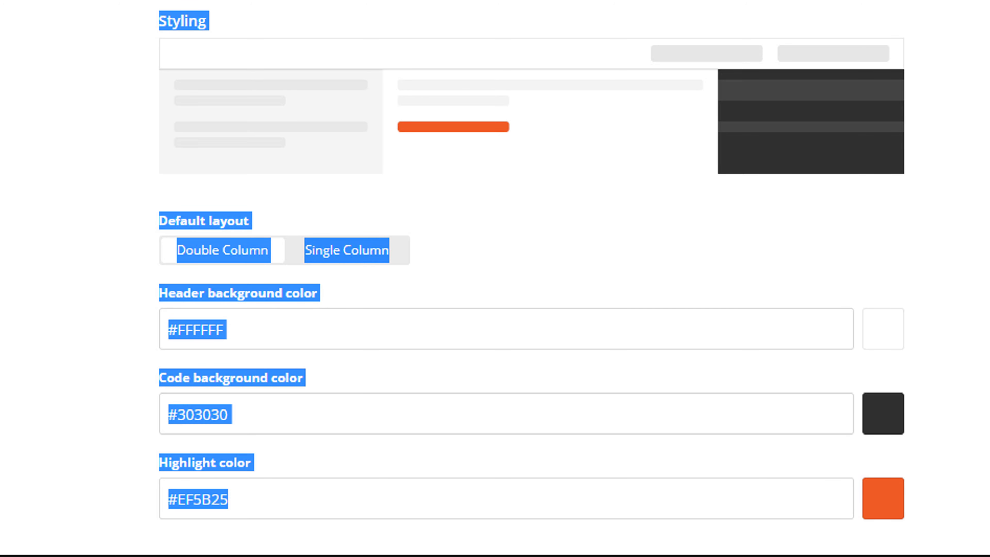
scroll(353, 500, down, 10)
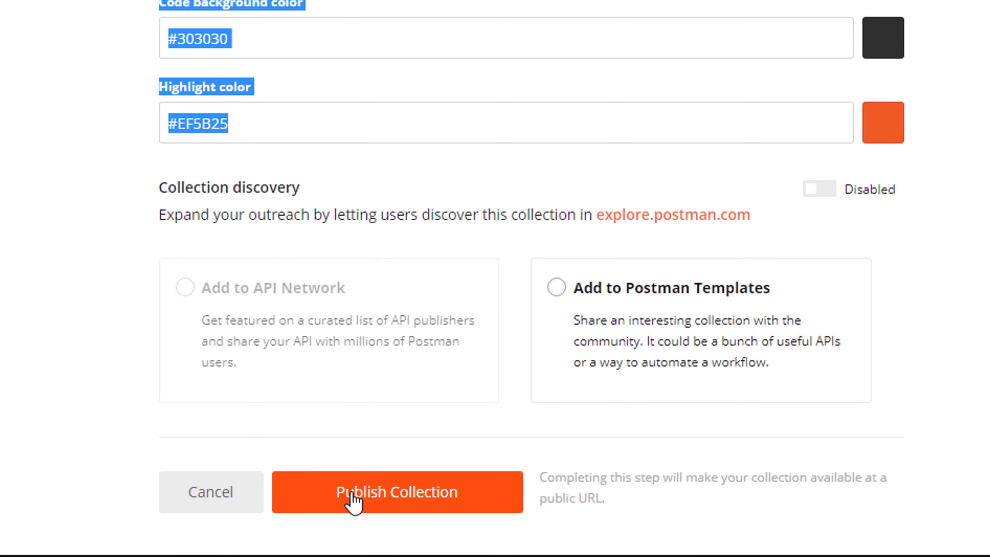